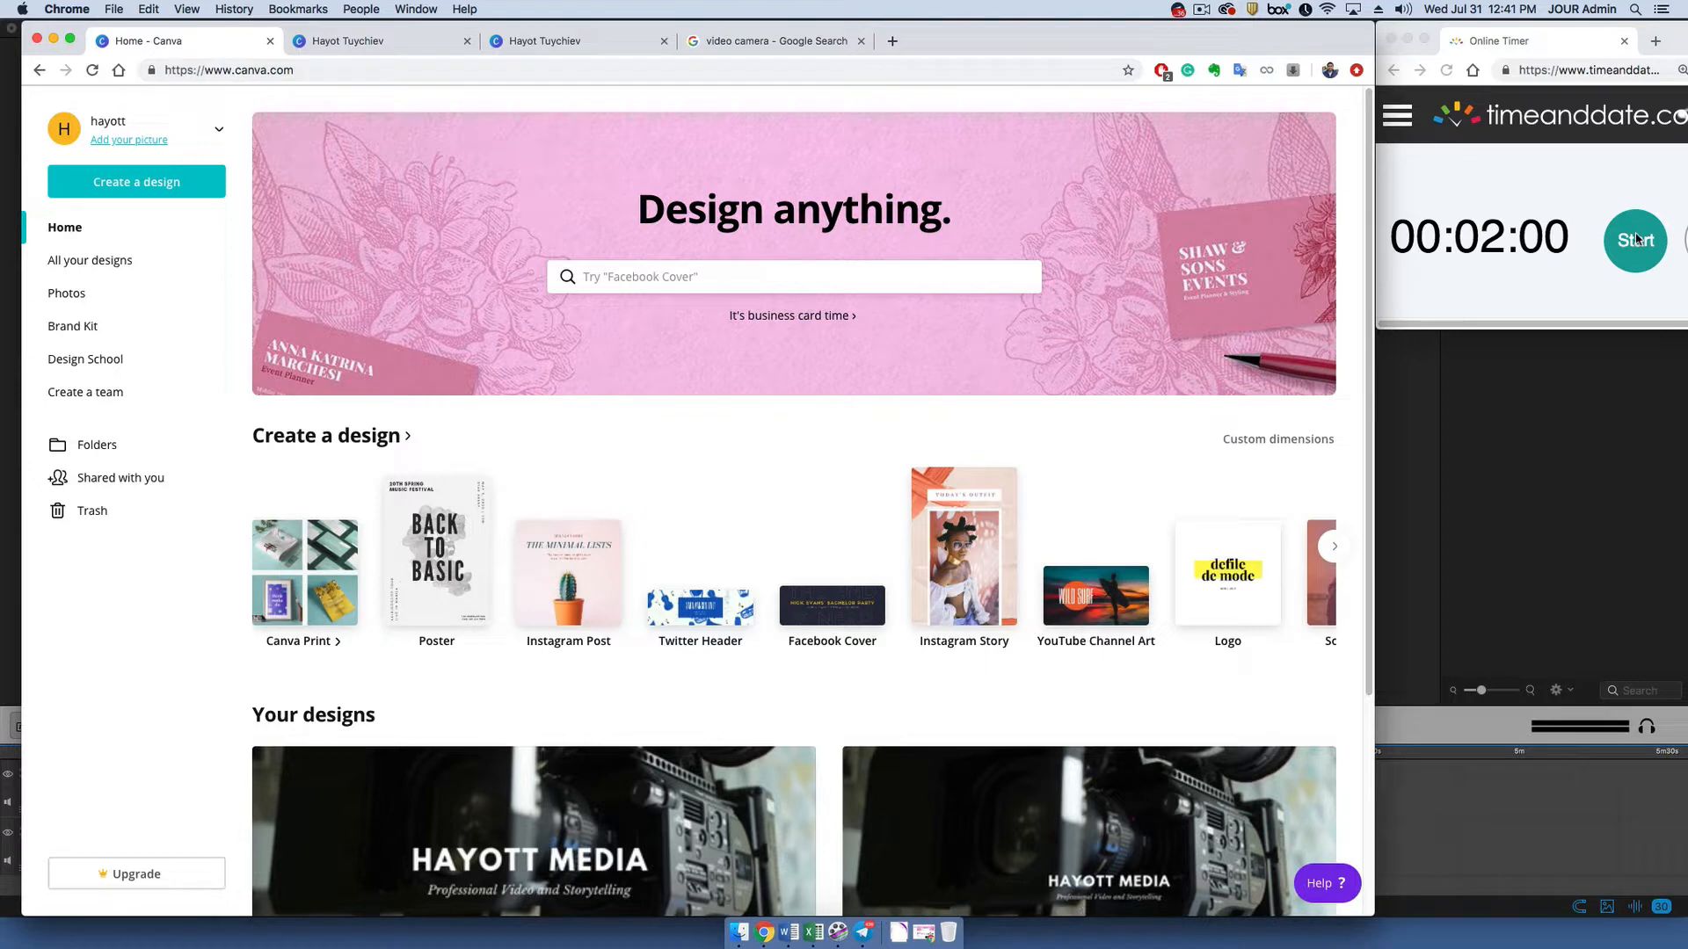
Start the two-minute countdown on the online timer page.
{"action": "left_click", "coordinate": [1636, 239]}
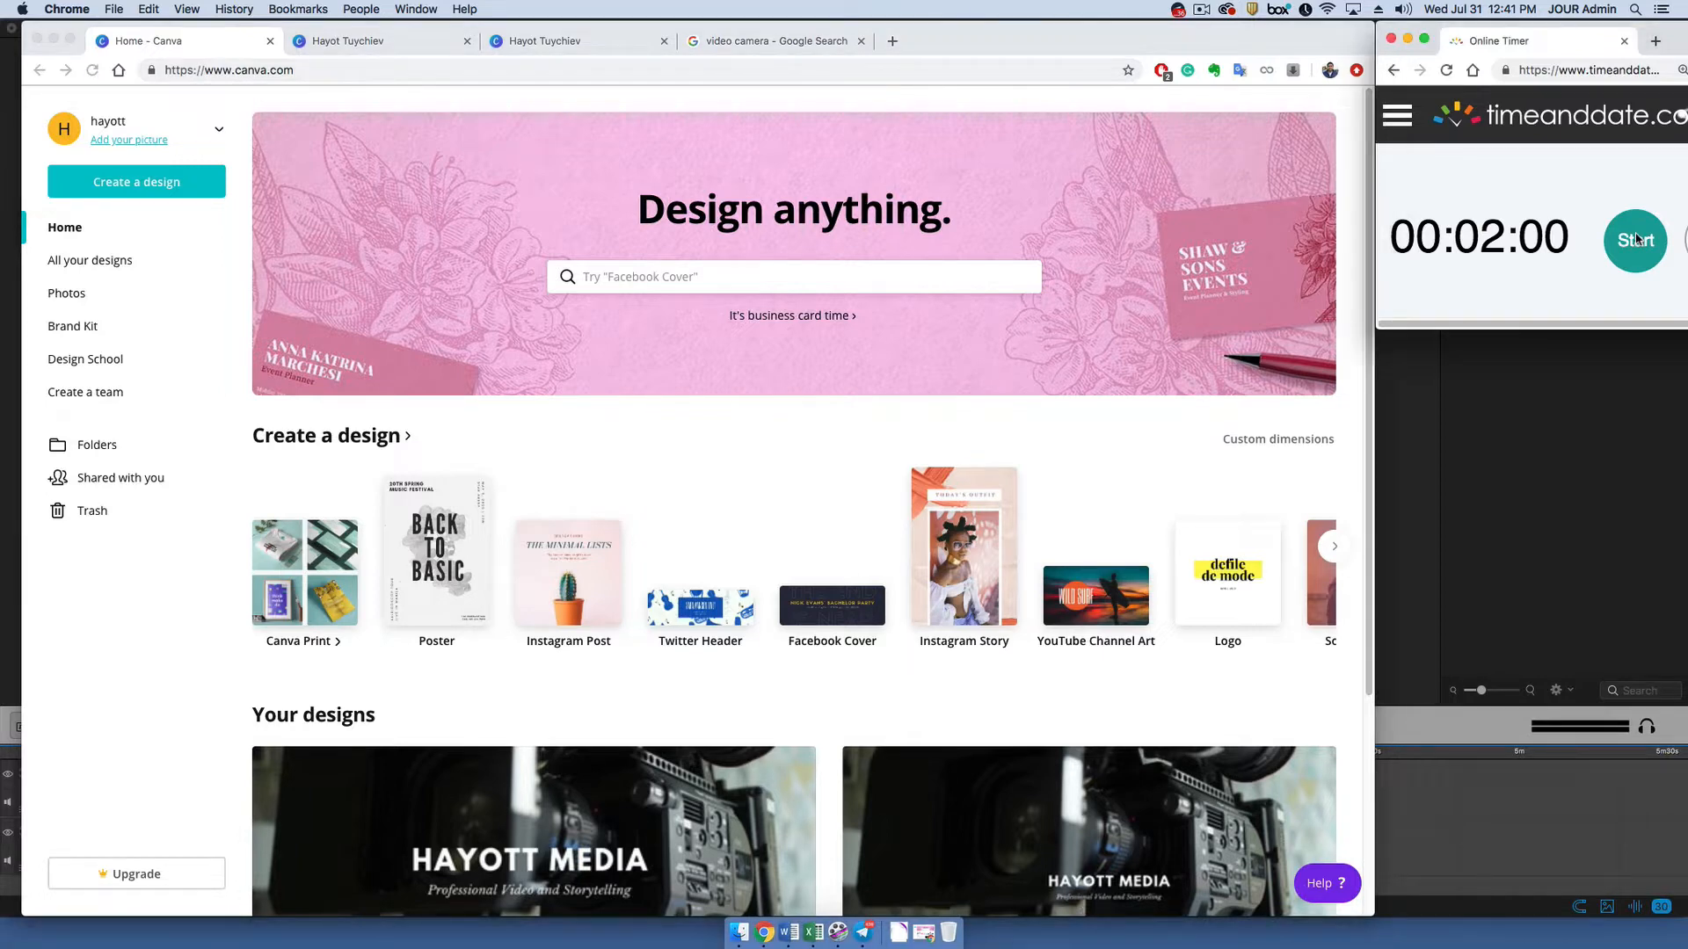
{"action": "left_click", "coordinate": [1636, 239]}
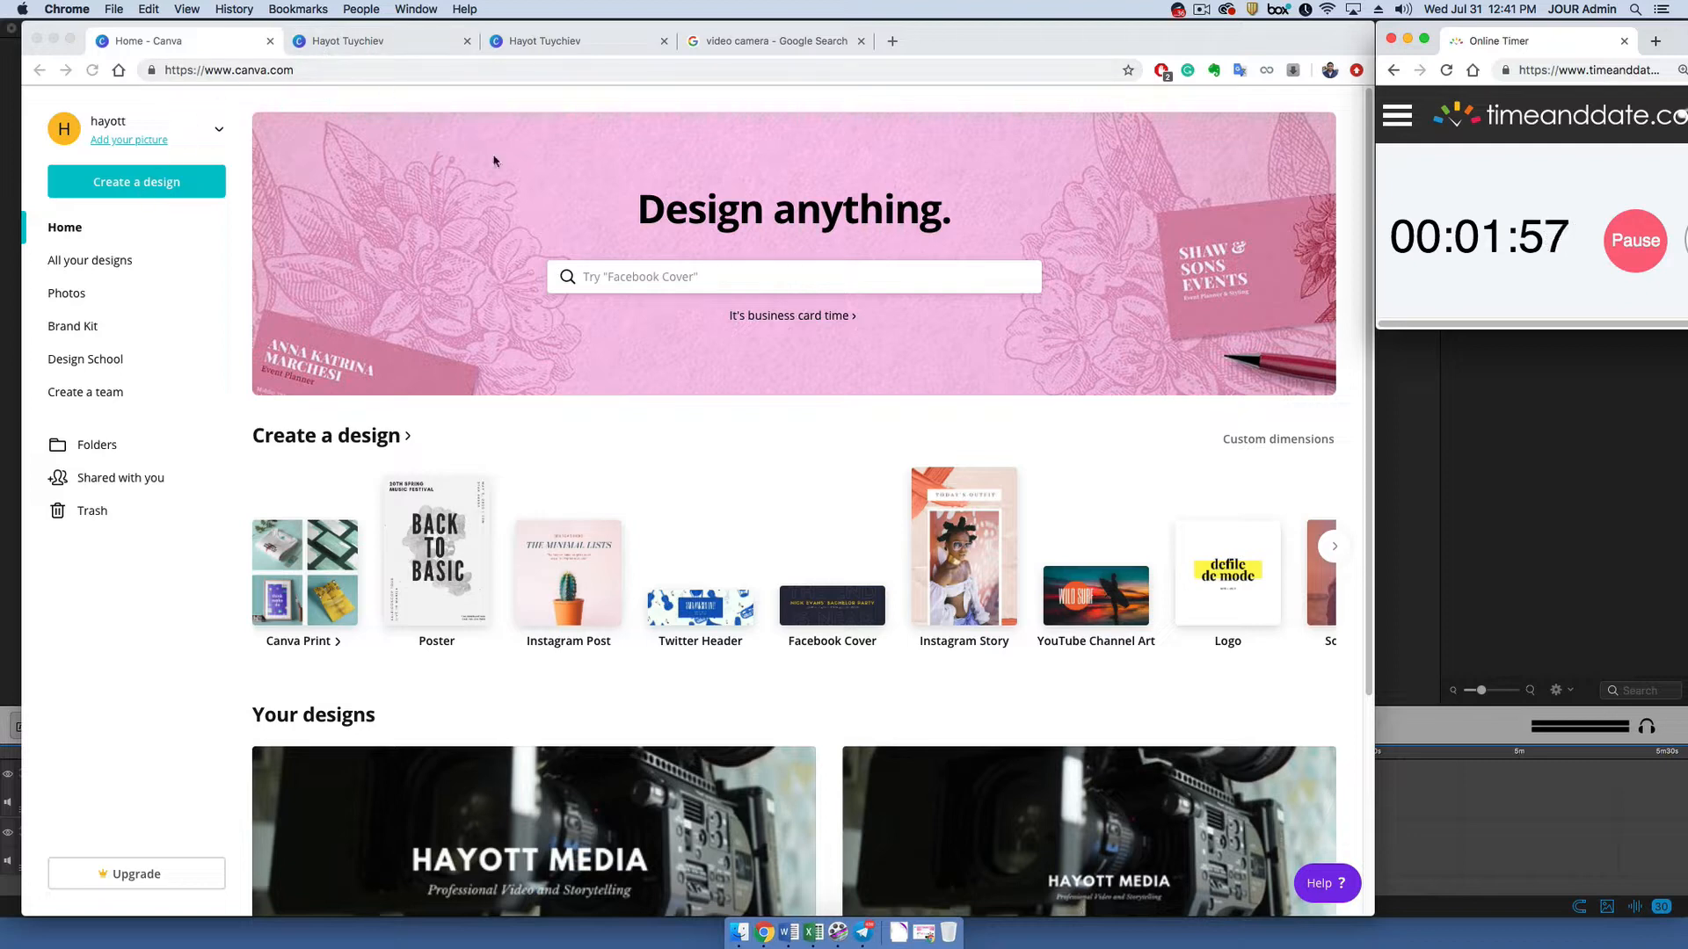
Search the design types for business card and create a new 3.5 × 2 in Business Card design.
{"action": "left_click", "coordinate": [691, 274]}
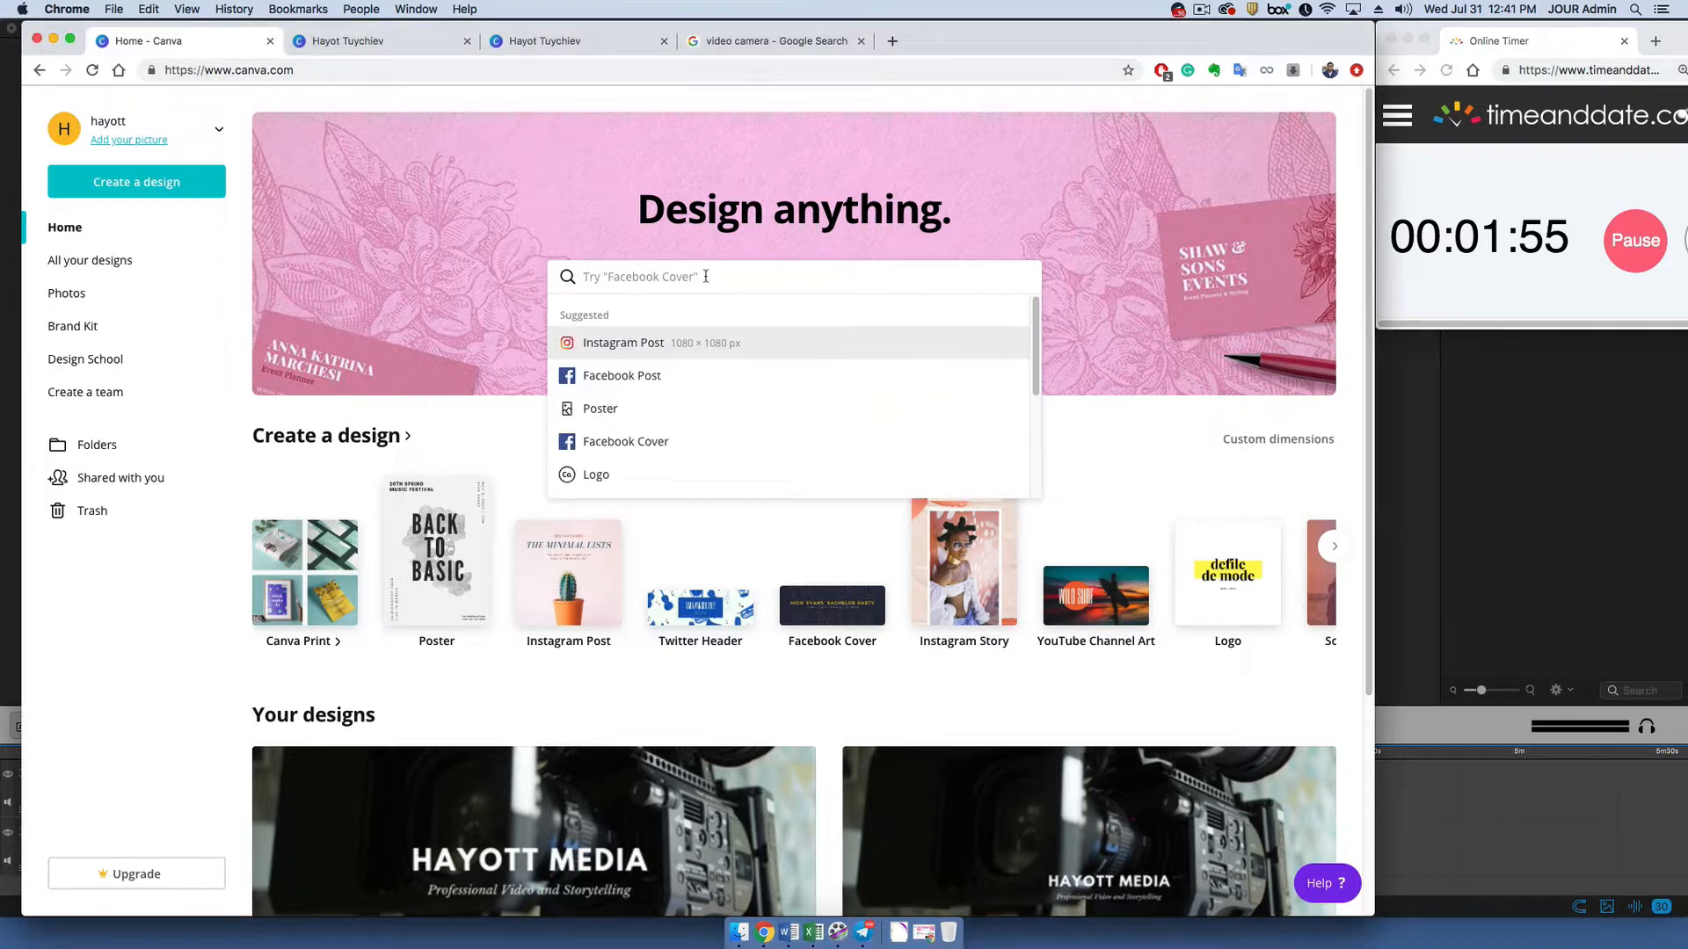
{"action": "type", "text": "bu"}
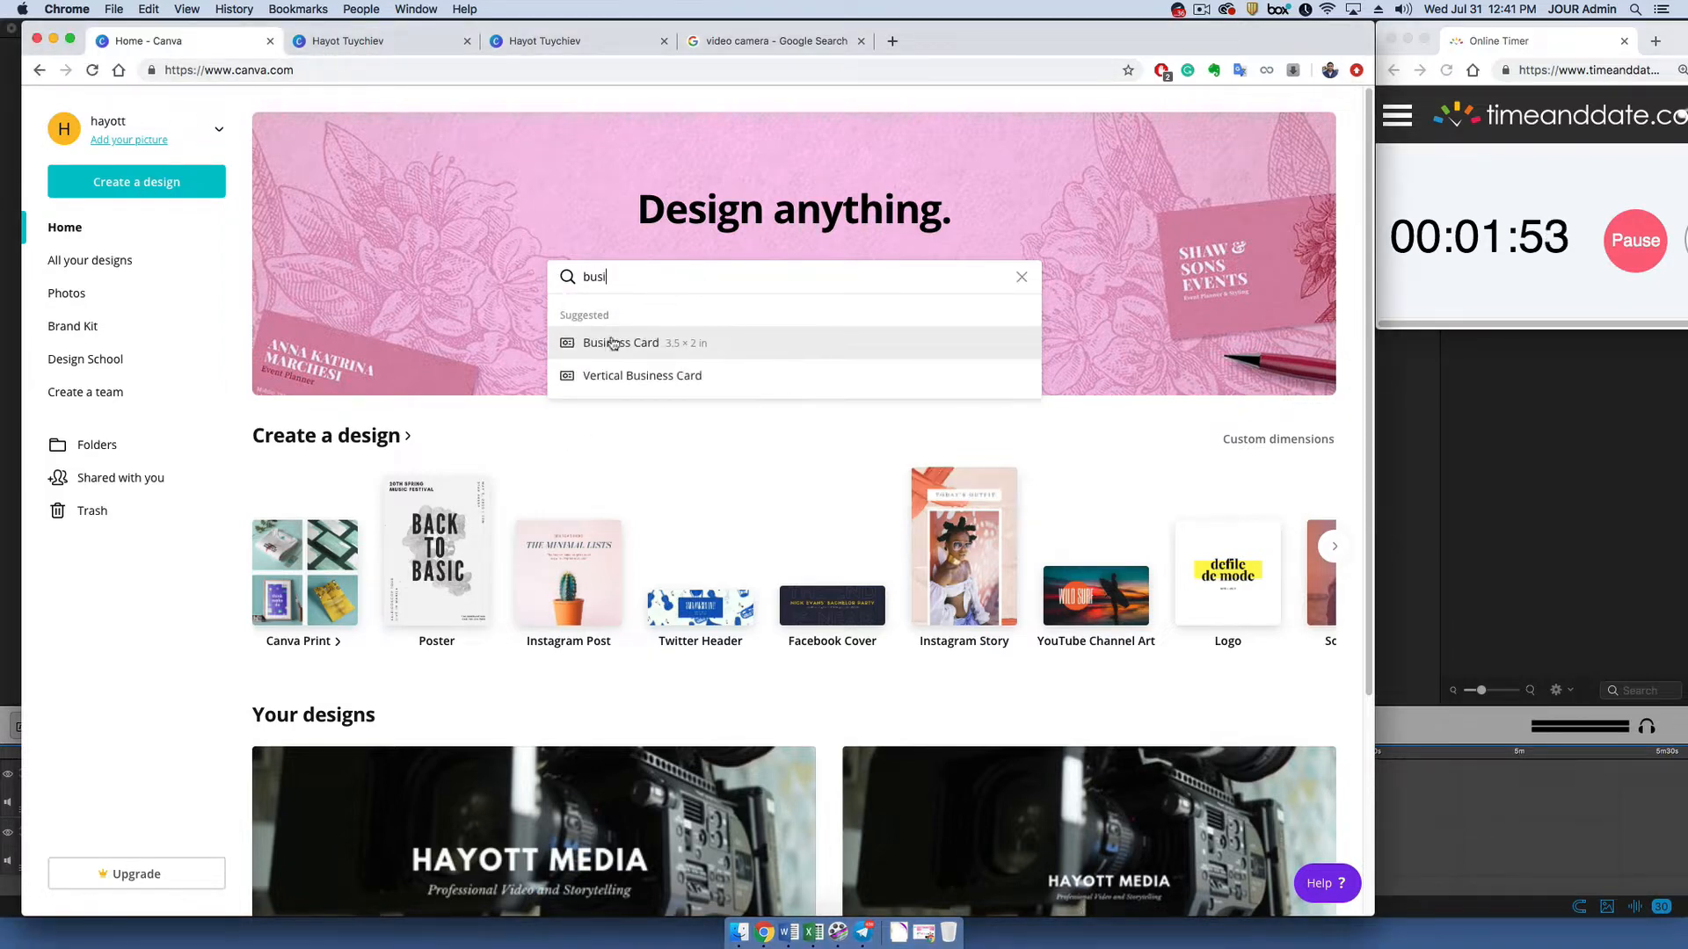
{"action": "type", "text": "si"}
{"action": "left_click", "coordinate": [612, 342]}
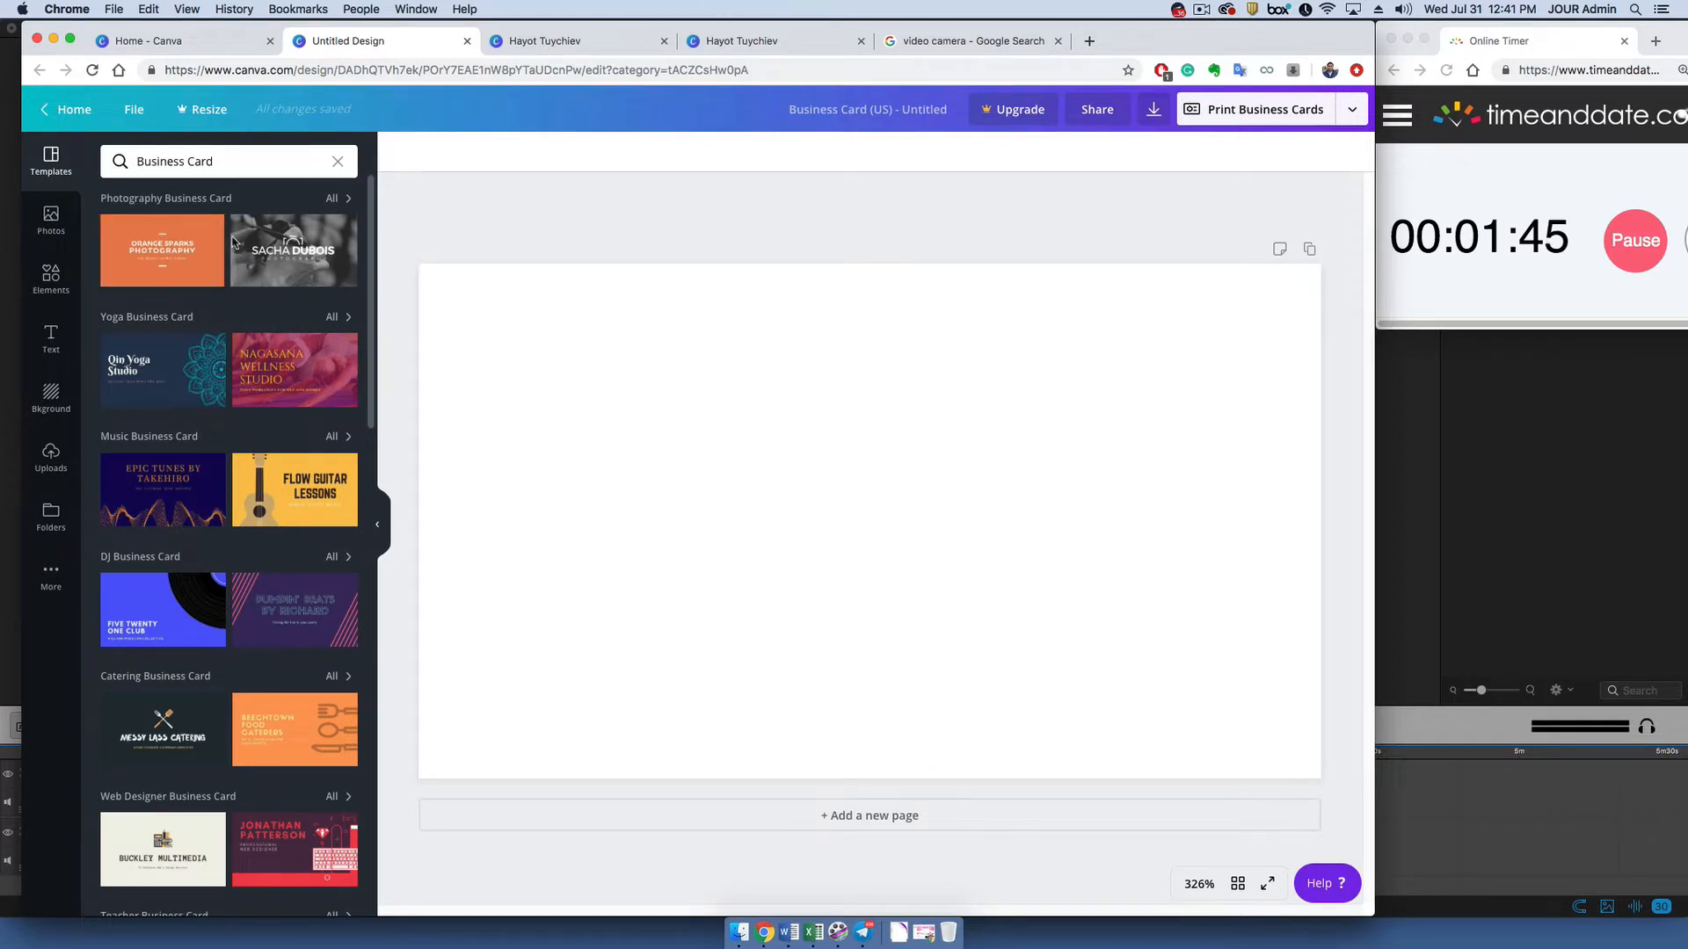
Look over the two existing business card designs open in other tabs, then return to the untitled design.
{"action": "left_click", "coordinate": [545, 42]}
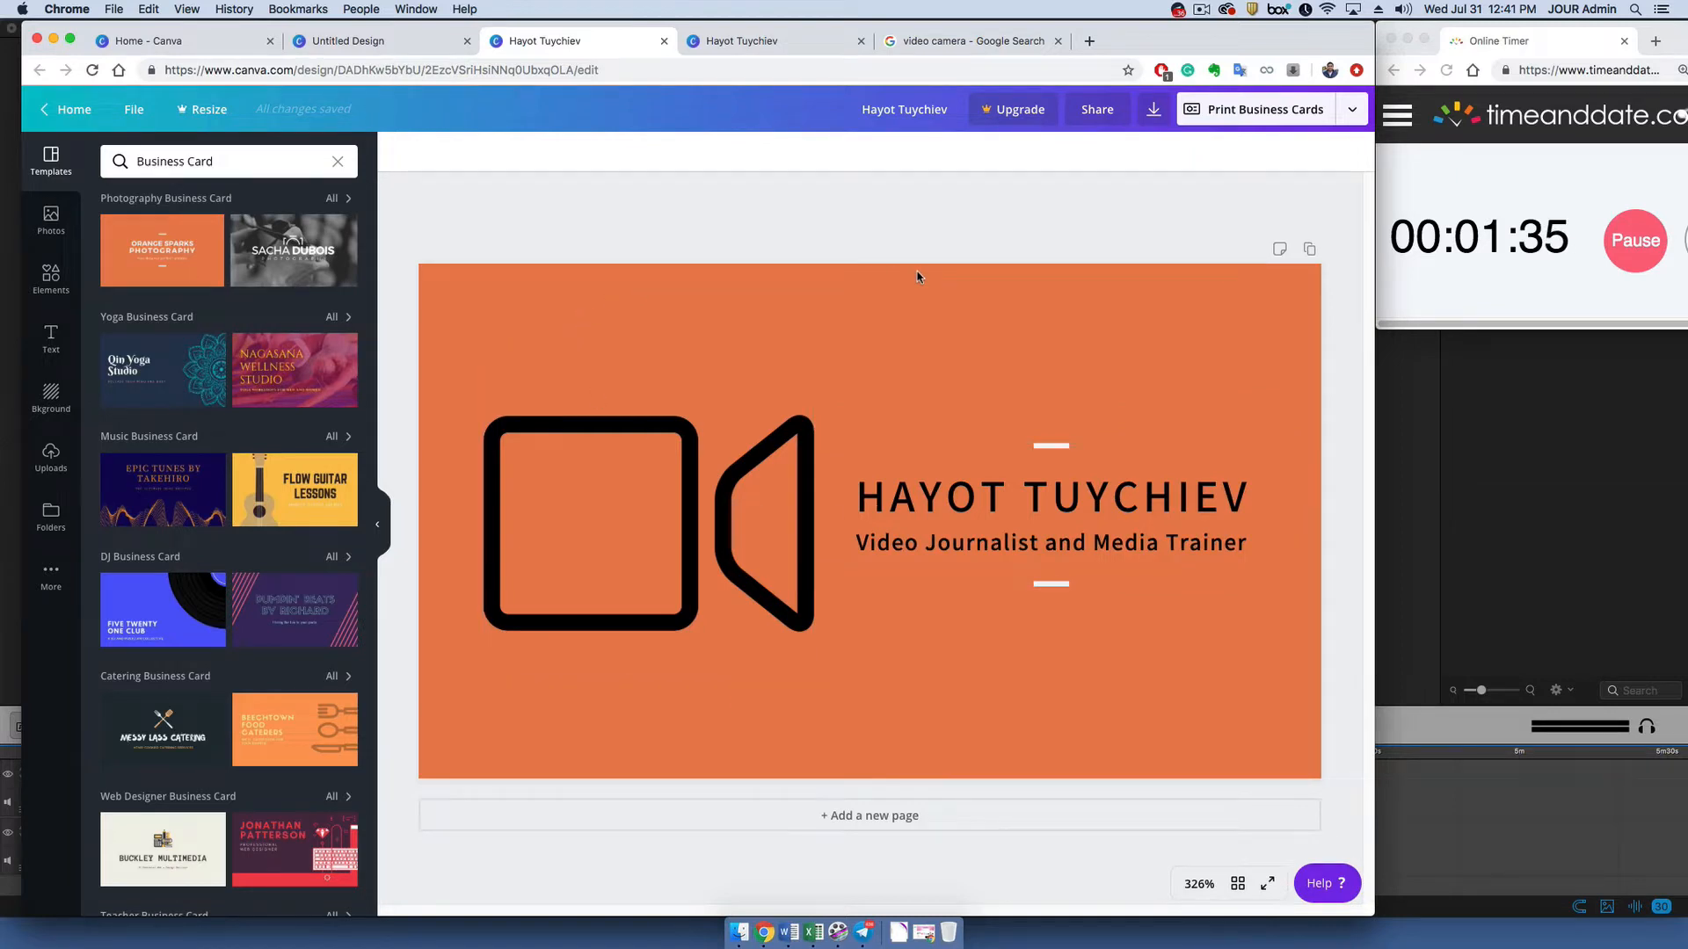
{"action": "left_click", "coordinate": [754, 41]}
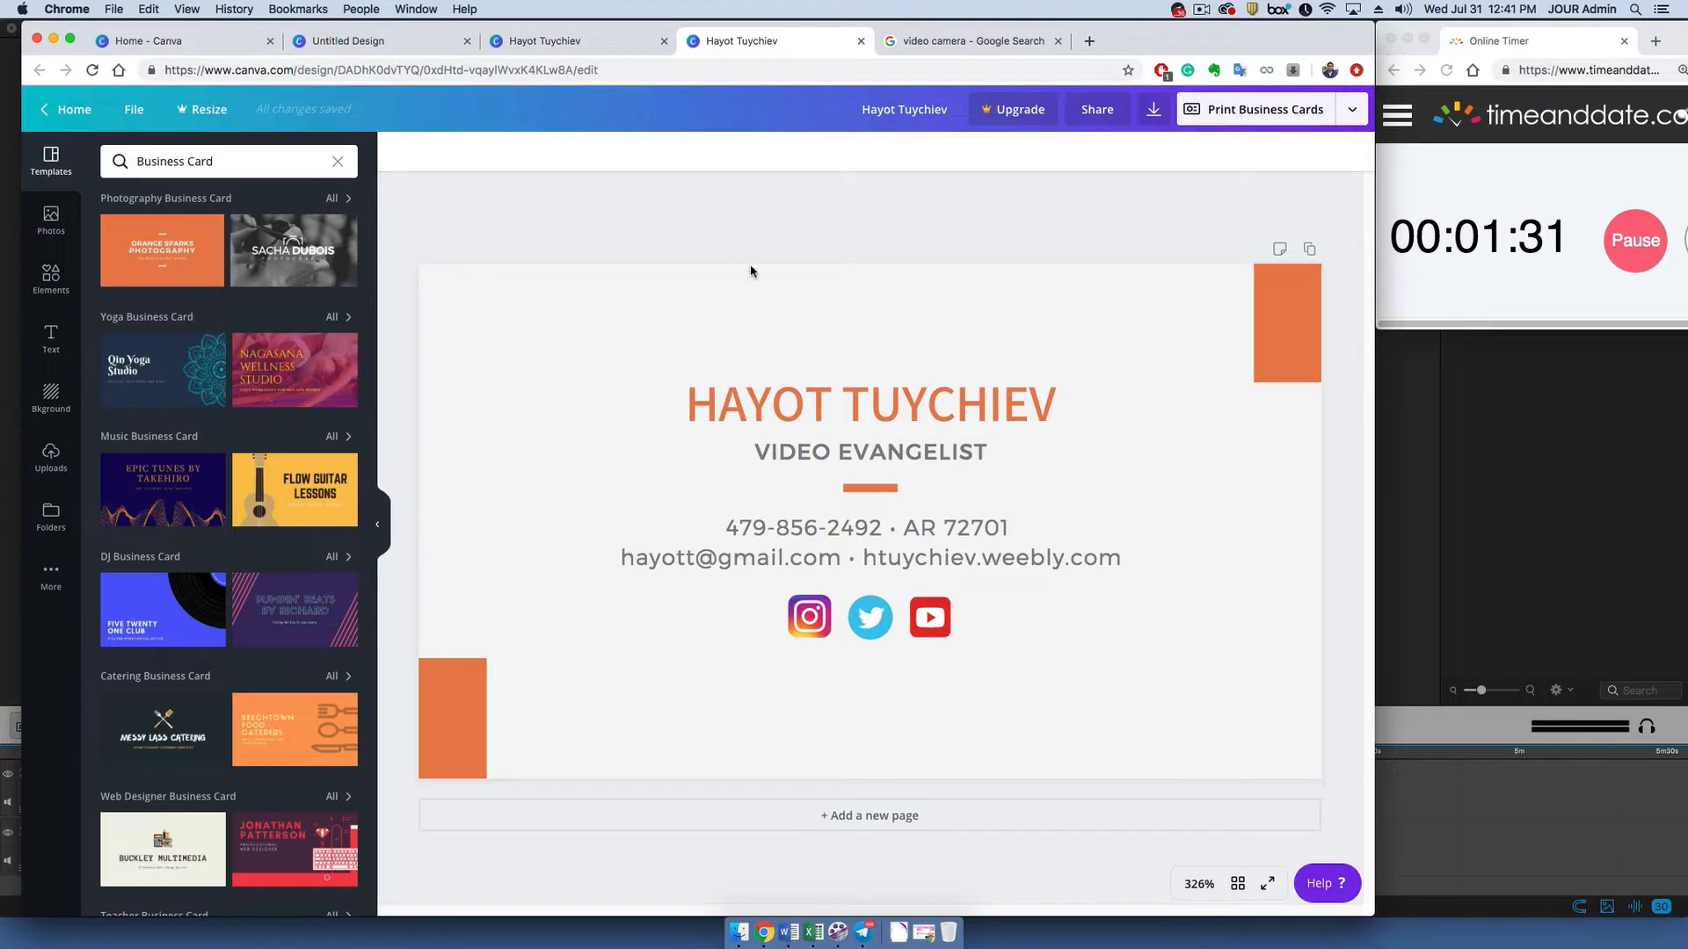
{"action": "left_click", "coordinate": [335, 44]}
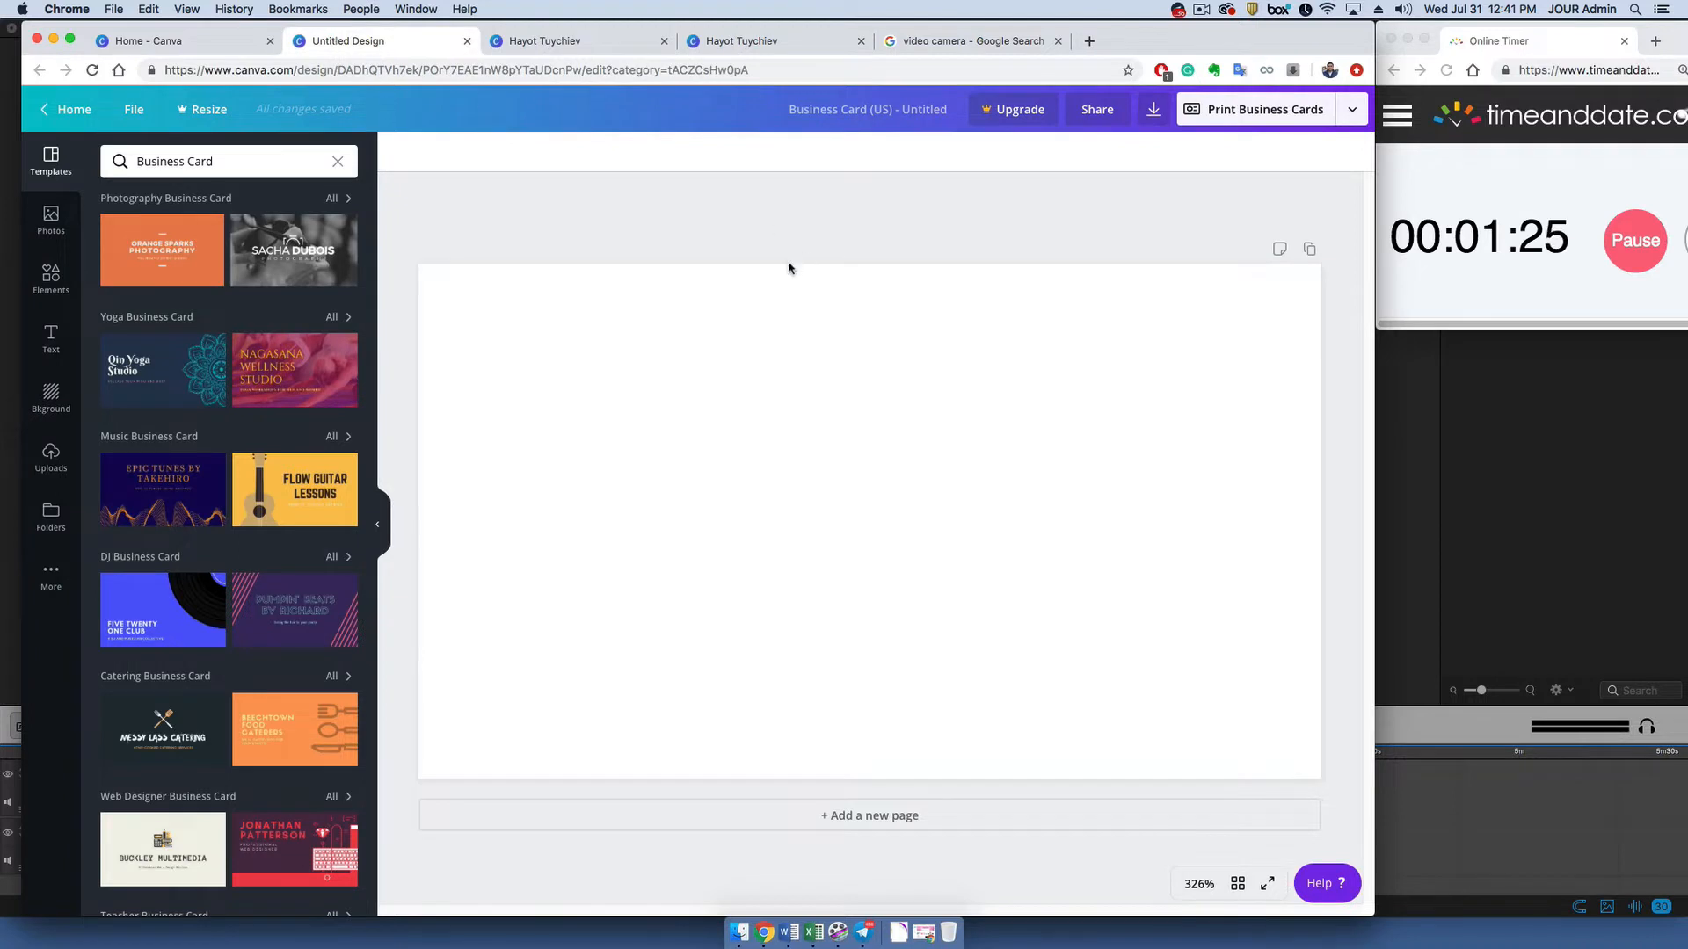
Apply the orange Orange Sparks Photography business card template to the blank card.
{"action": "left_click", "coordinate": [160, 244]}
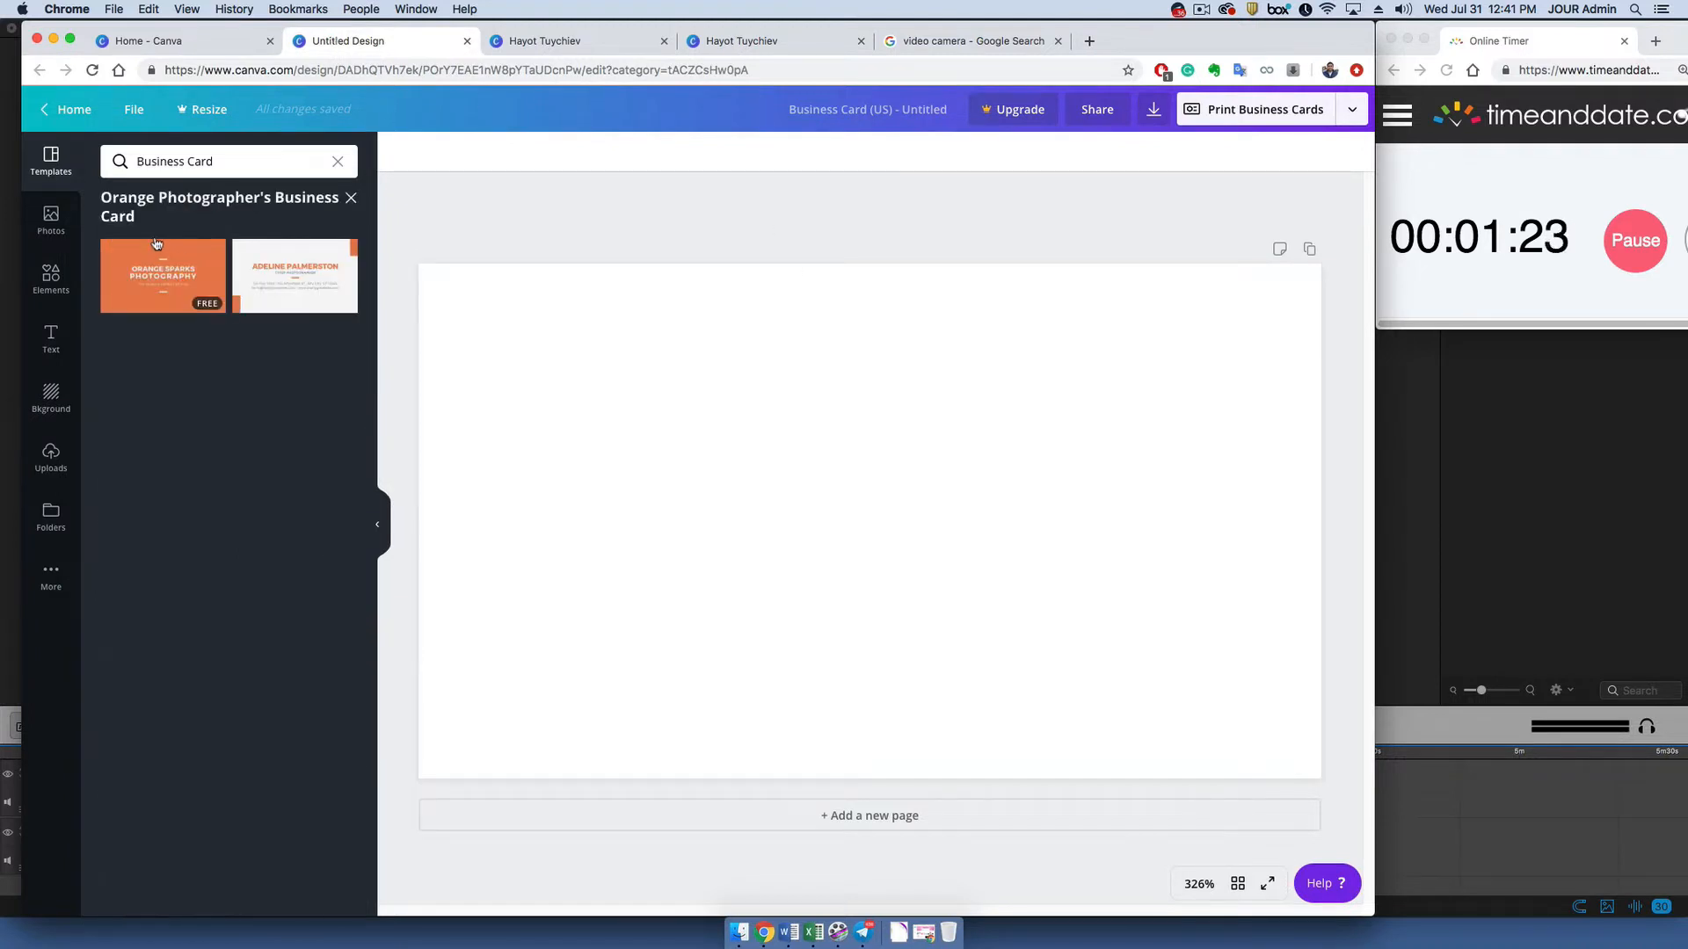
{"action": "left_click", "coordinate": [169, 273]}
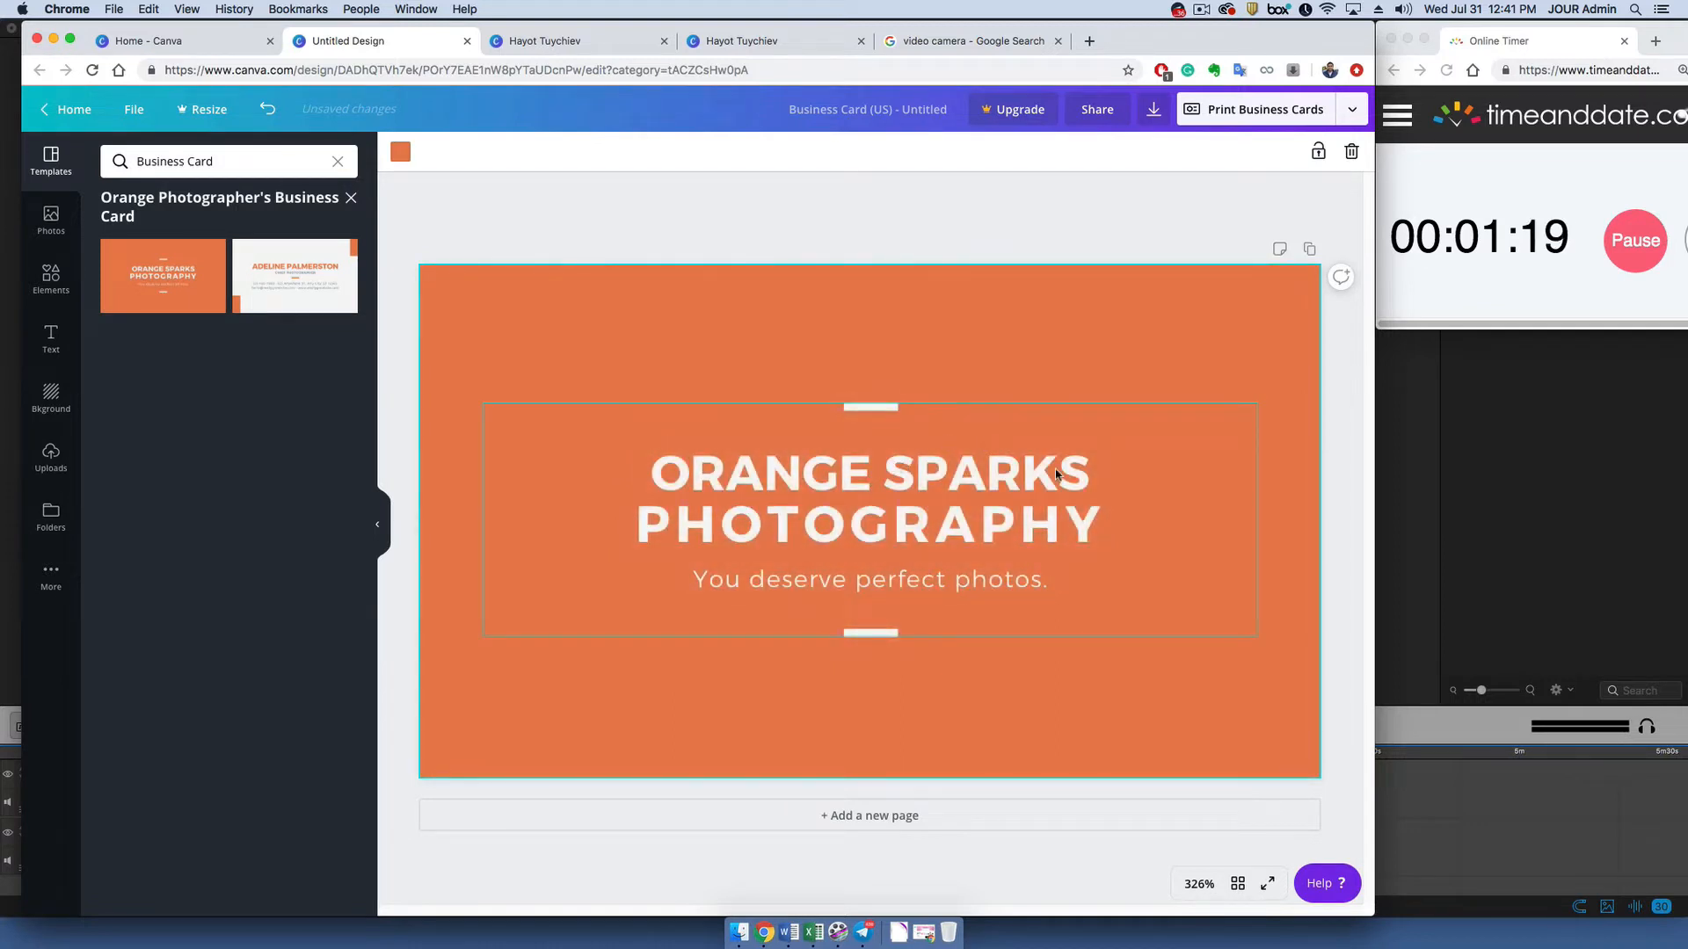
Shrink the title text group to about half size and move it toward the card's upper-left area.
{"action": "left_click", "coordinate": [1142, 534]}
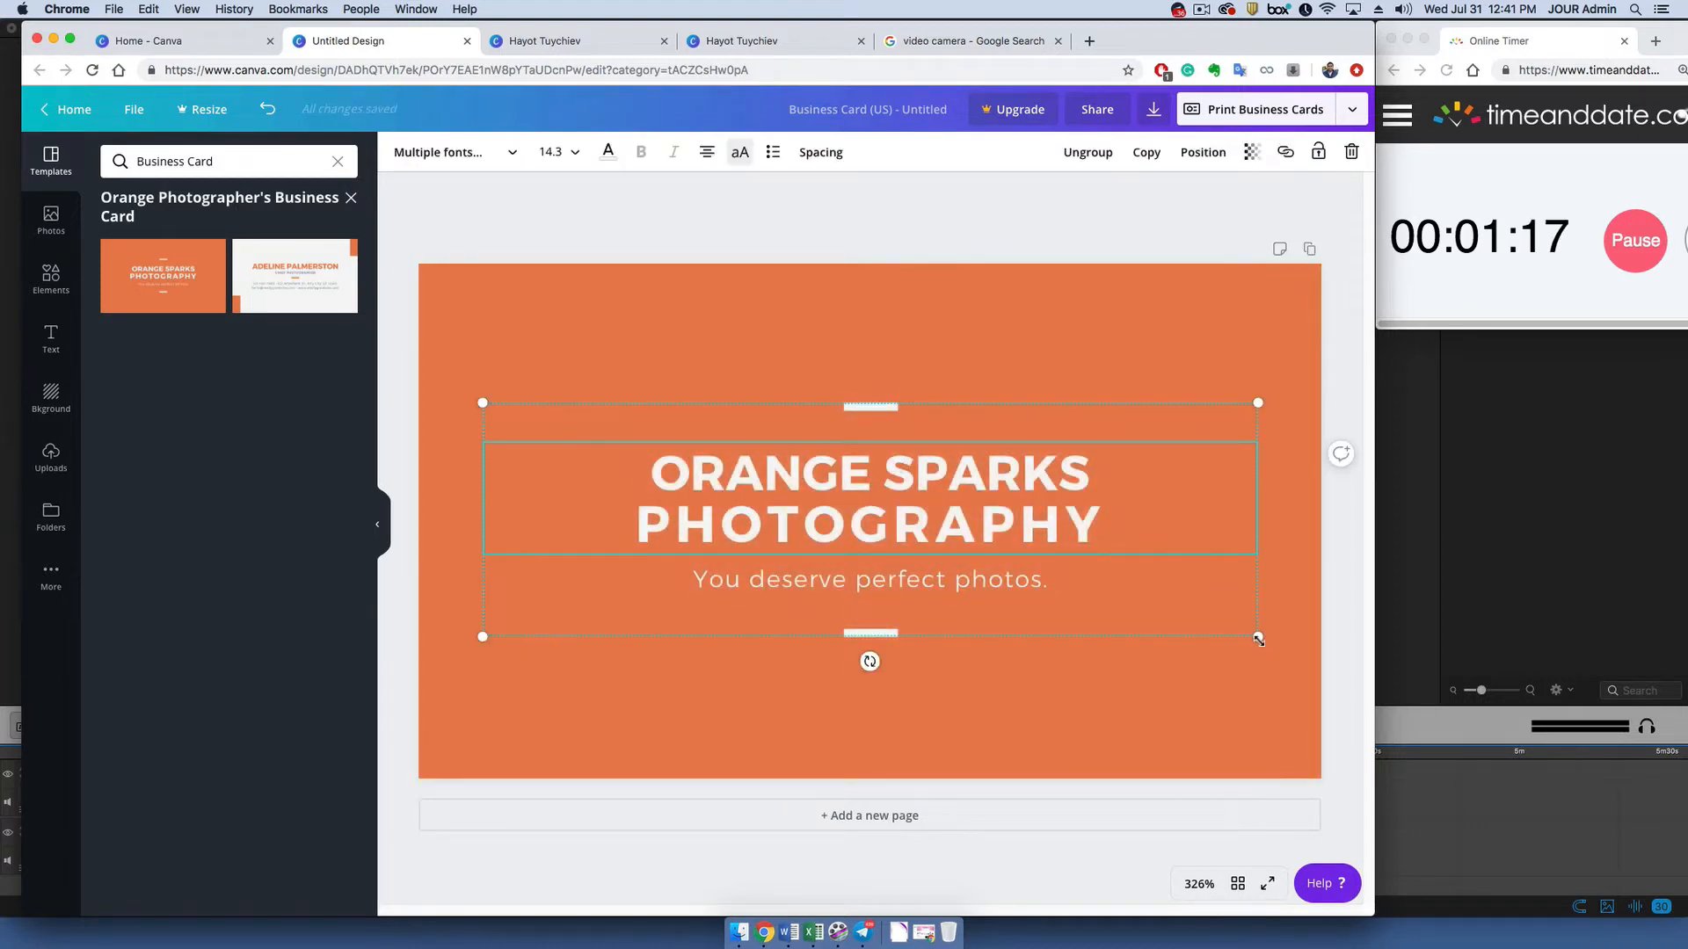
{"action": "left_click_drag", "start_coordinate": [1259, 639], "coordinate": [858, 560]}
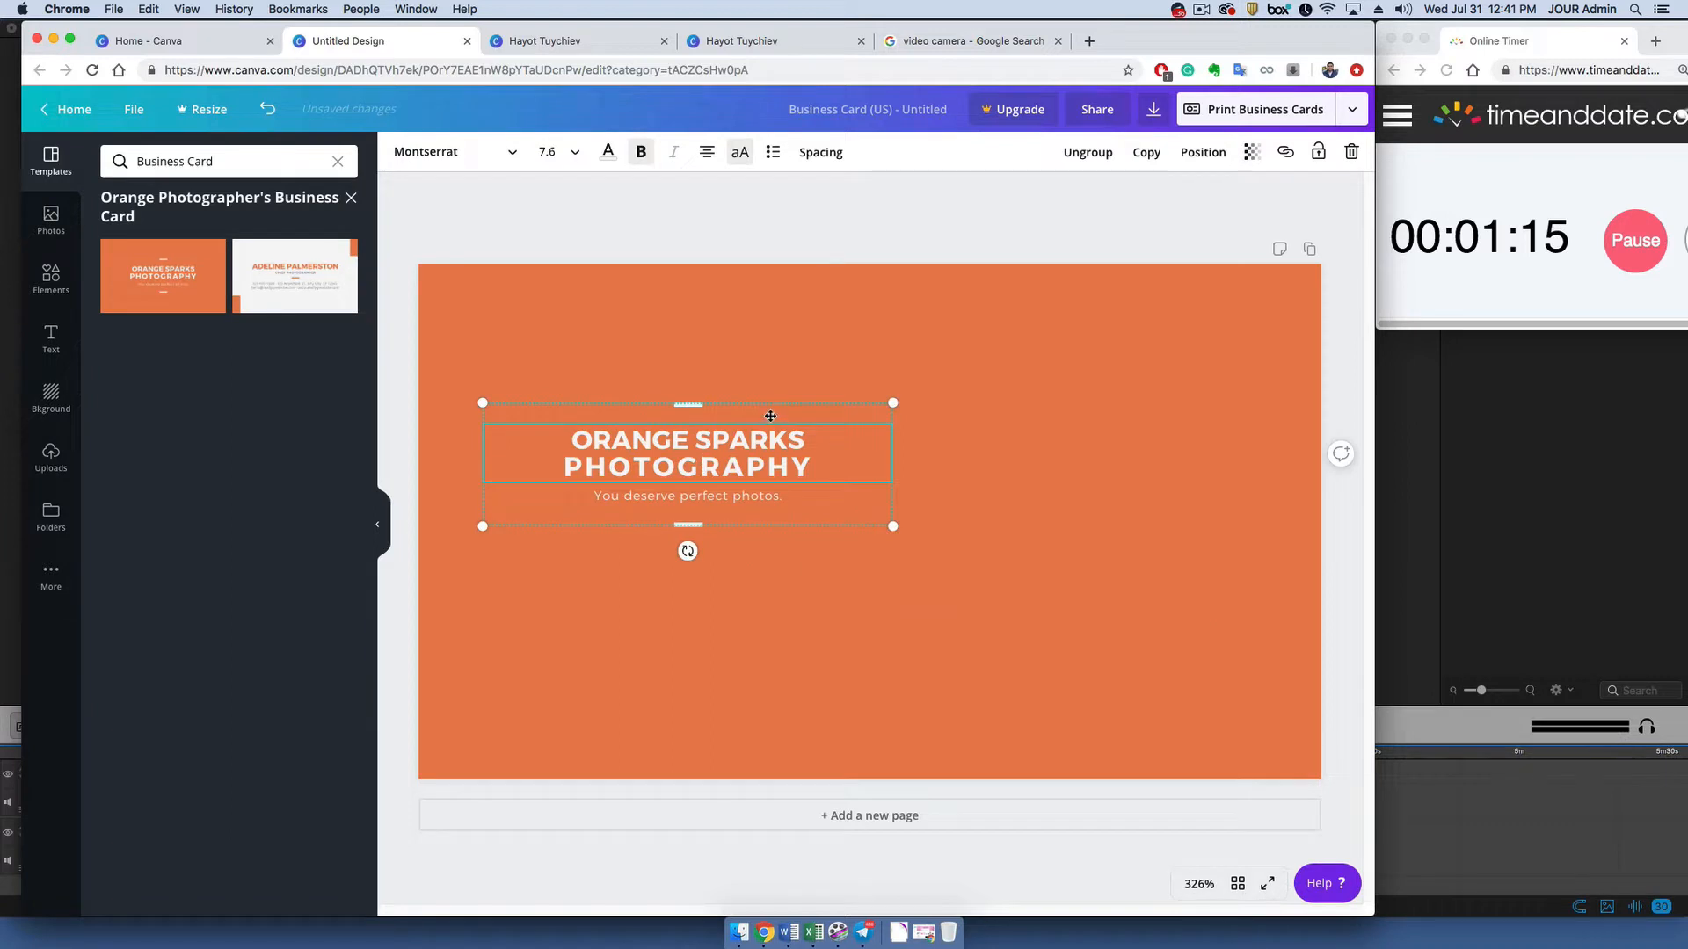
{"action": "left_click_drag", "start_coordinate": [770, 416], "coordinate": [758, 328]}
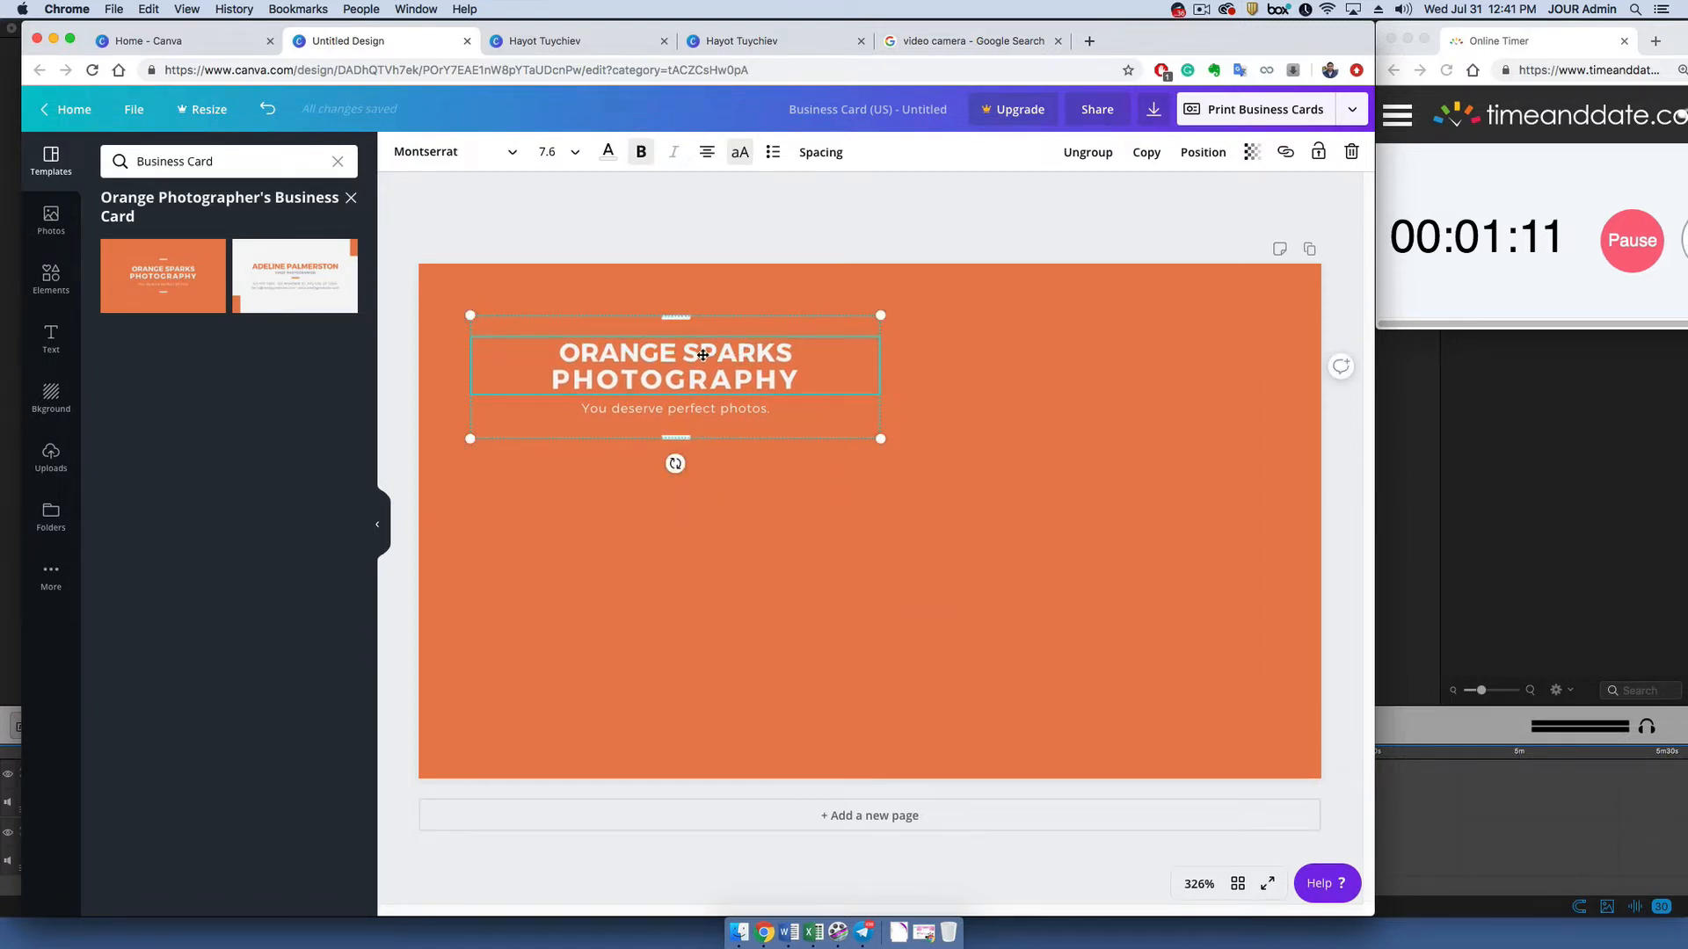
{"action": "left_click", "coordinate": [1120, 593]}
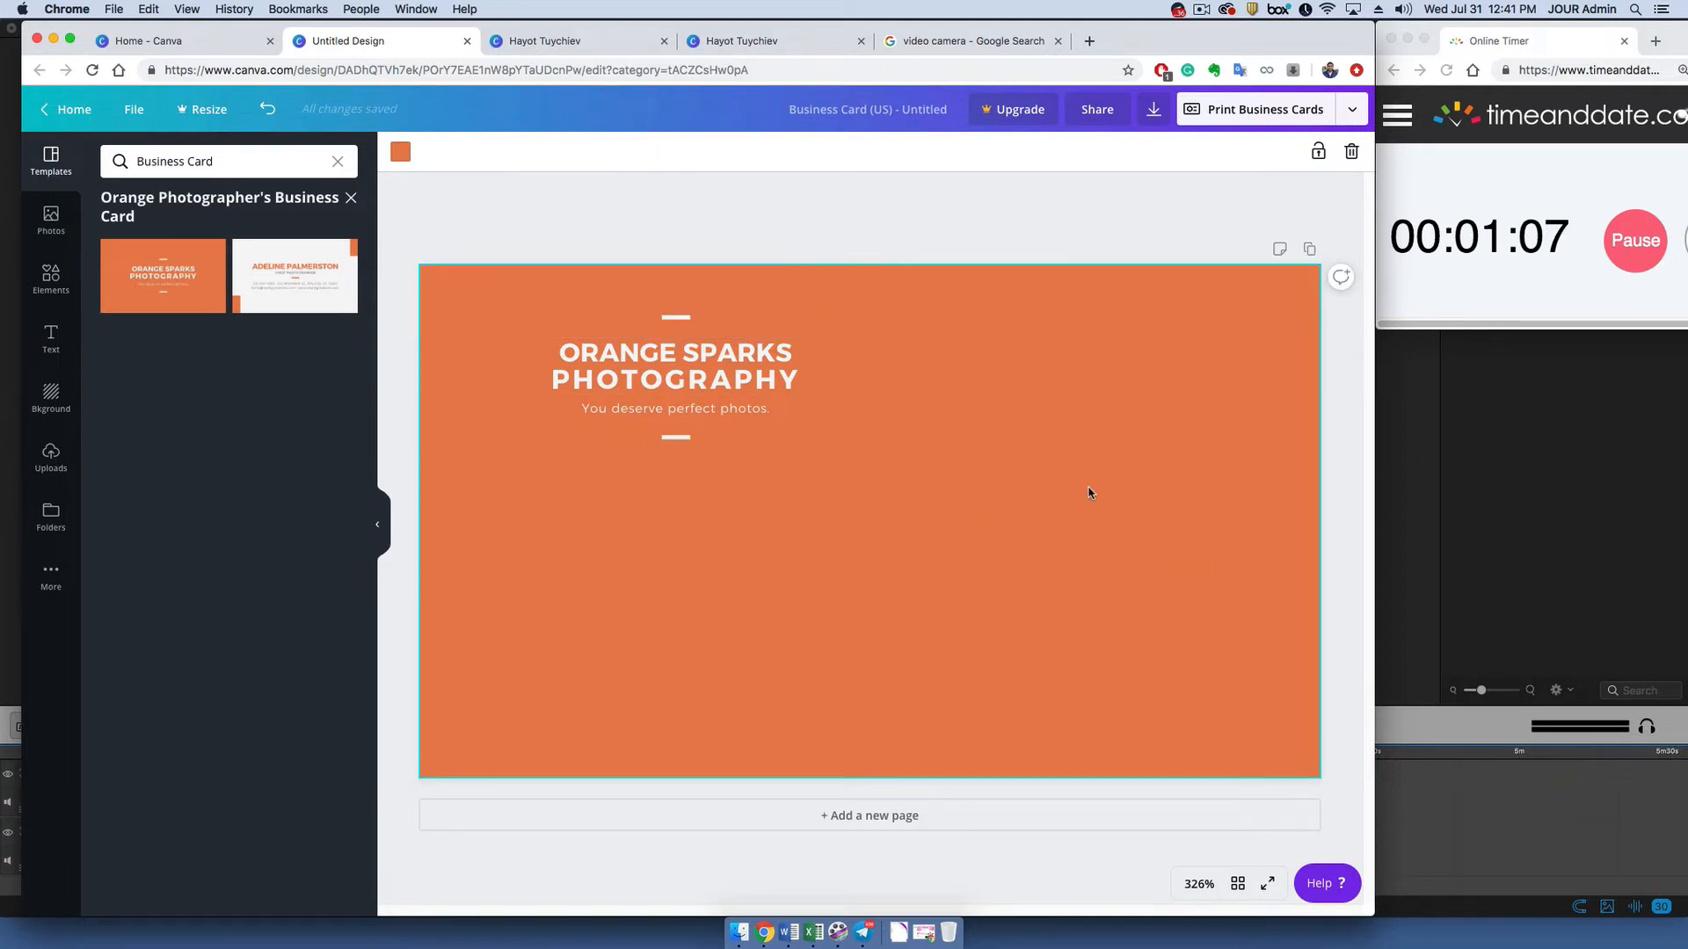
Examine the Google image search for video camera with the transparent and labelled-for-reuse filters.
{"action": "left_click", "coordinate": [935, 43]}
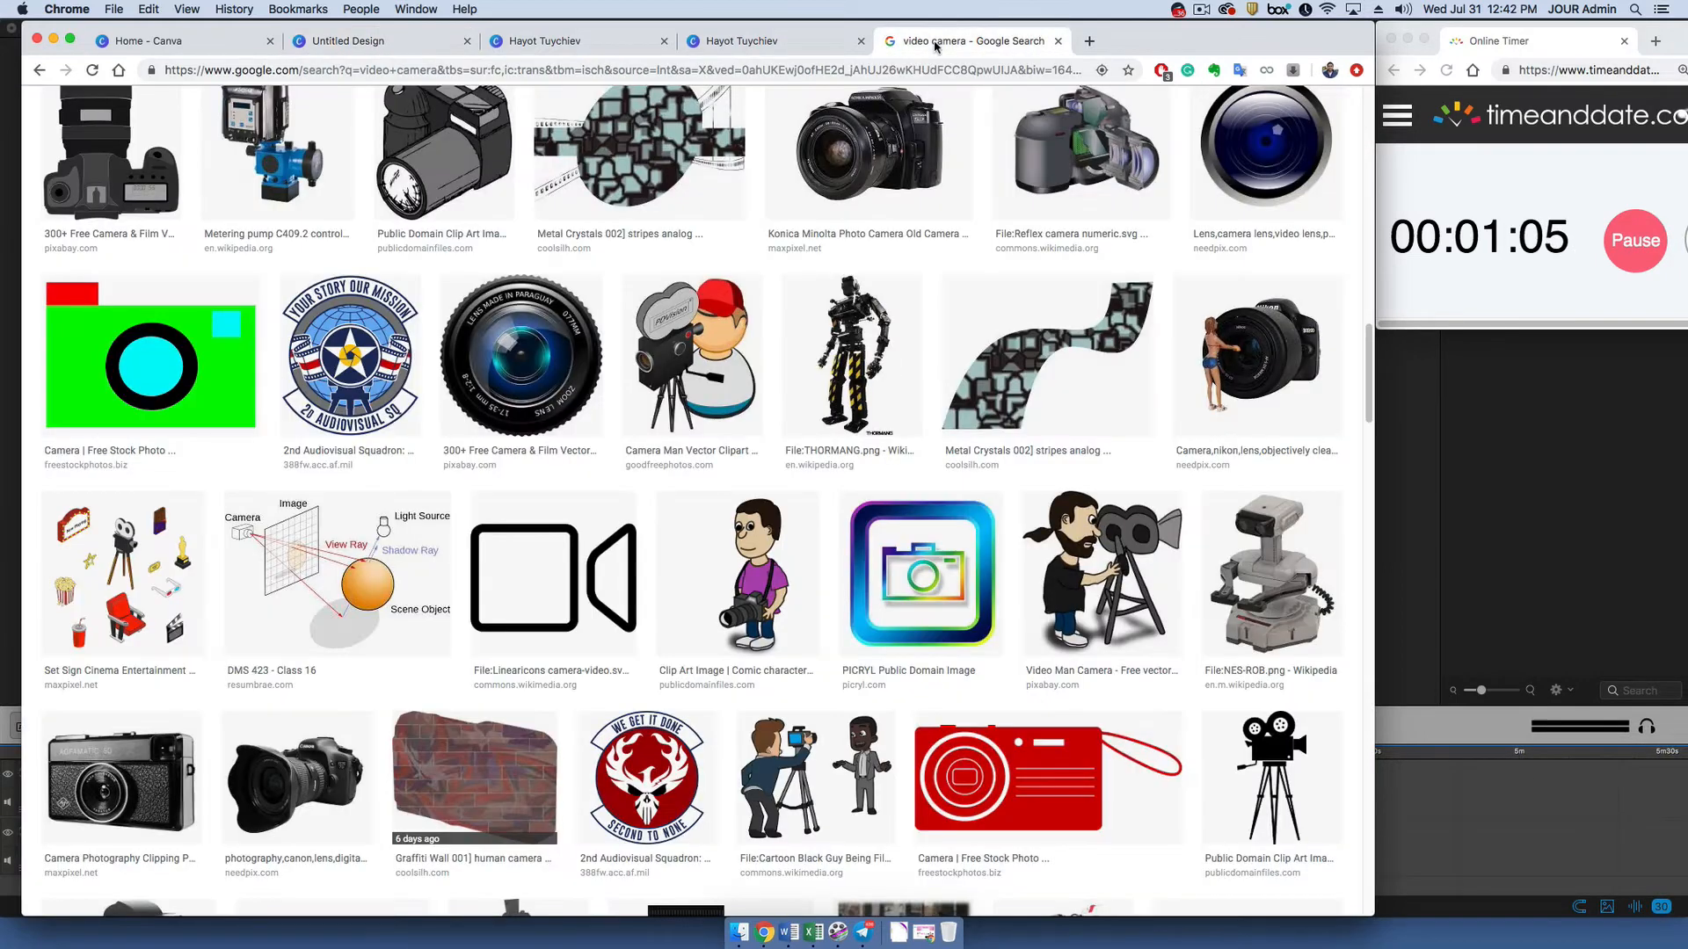
{"action": "scroll", "coordinate": [505, 484], "scroll_direction": "up", "scroll_amount": 15}
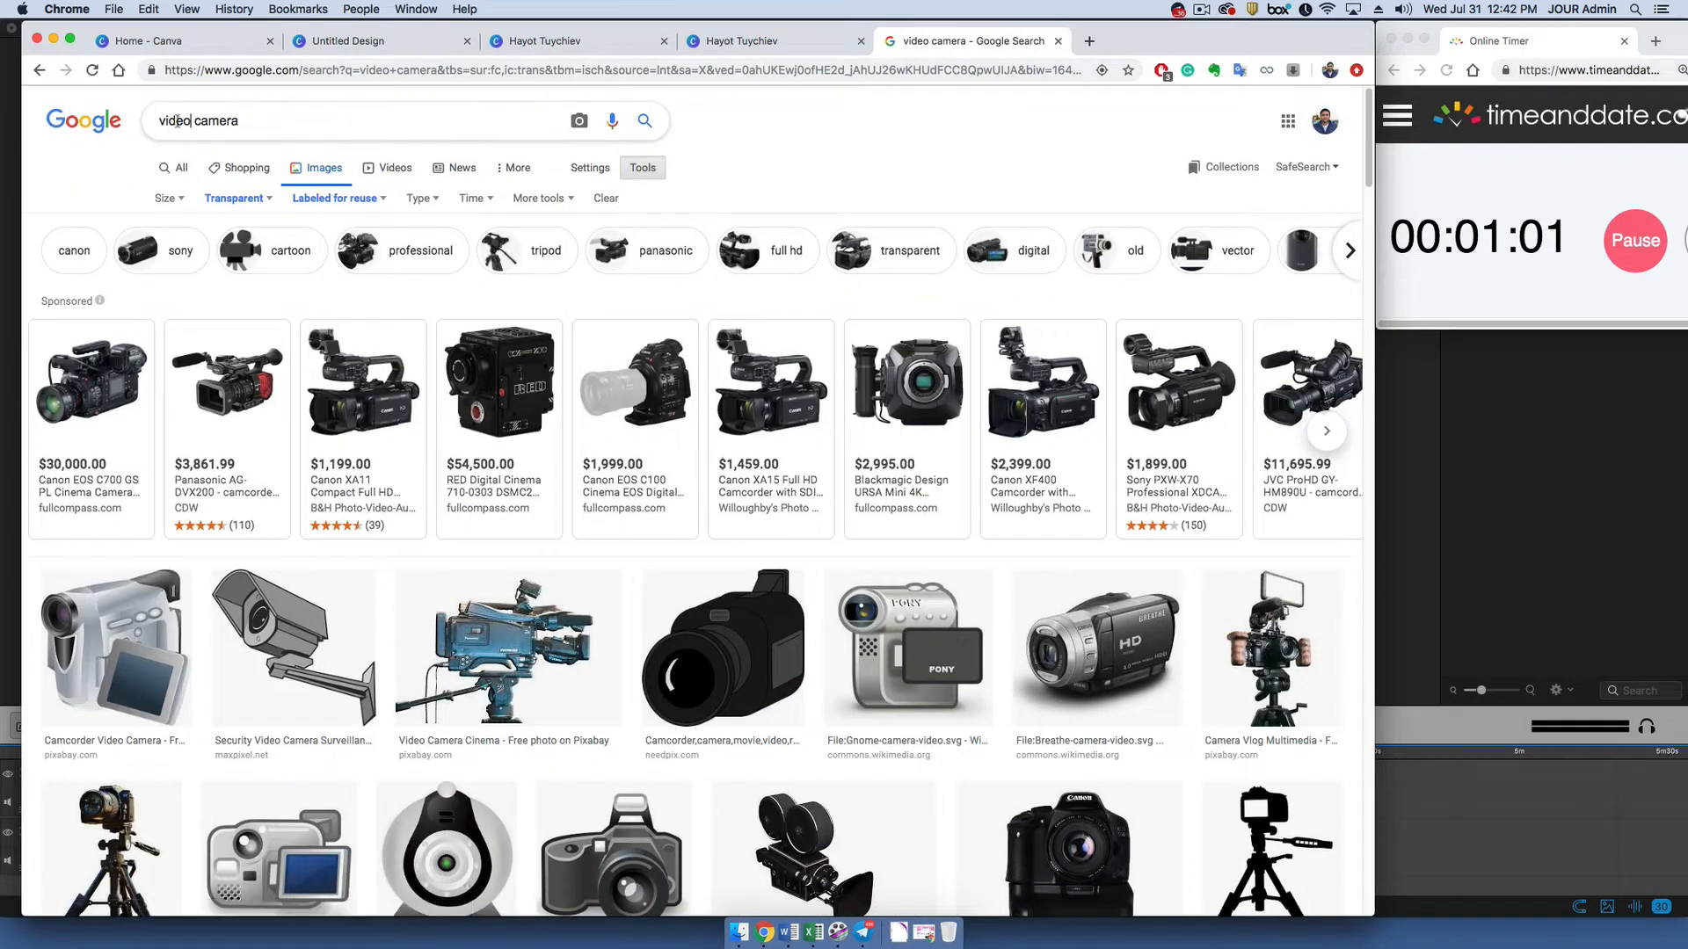
{"action": "left_click", "coordinate": [645, 169]}
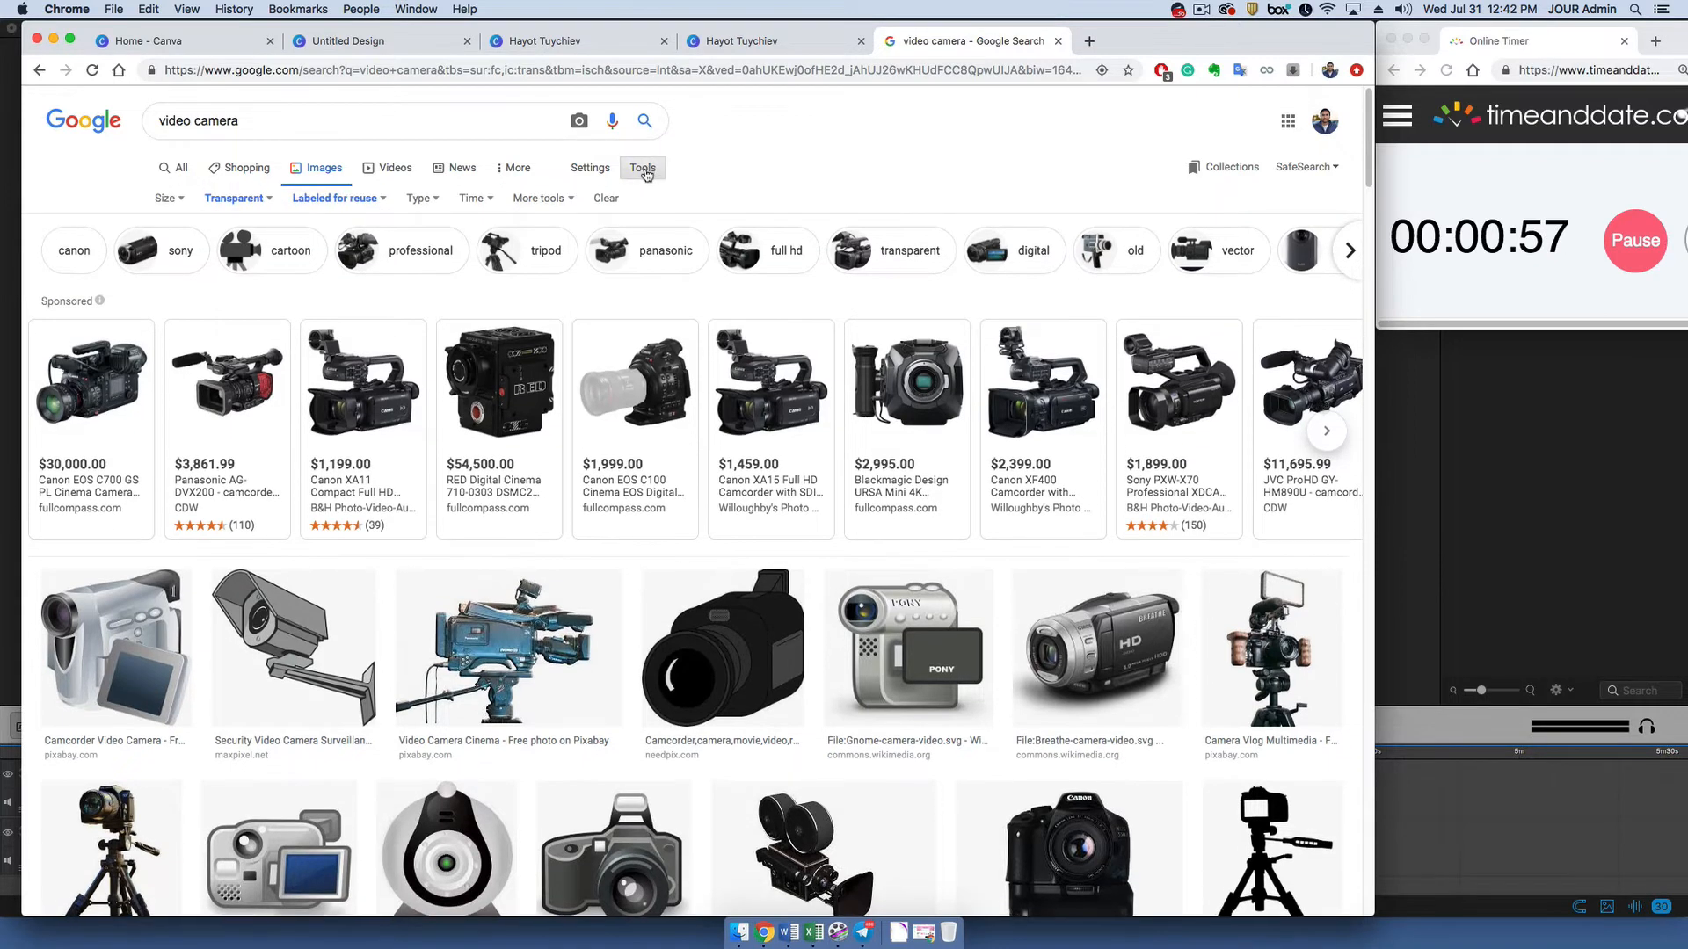
{"action": "left_click", "coordinate": [351, 205]}
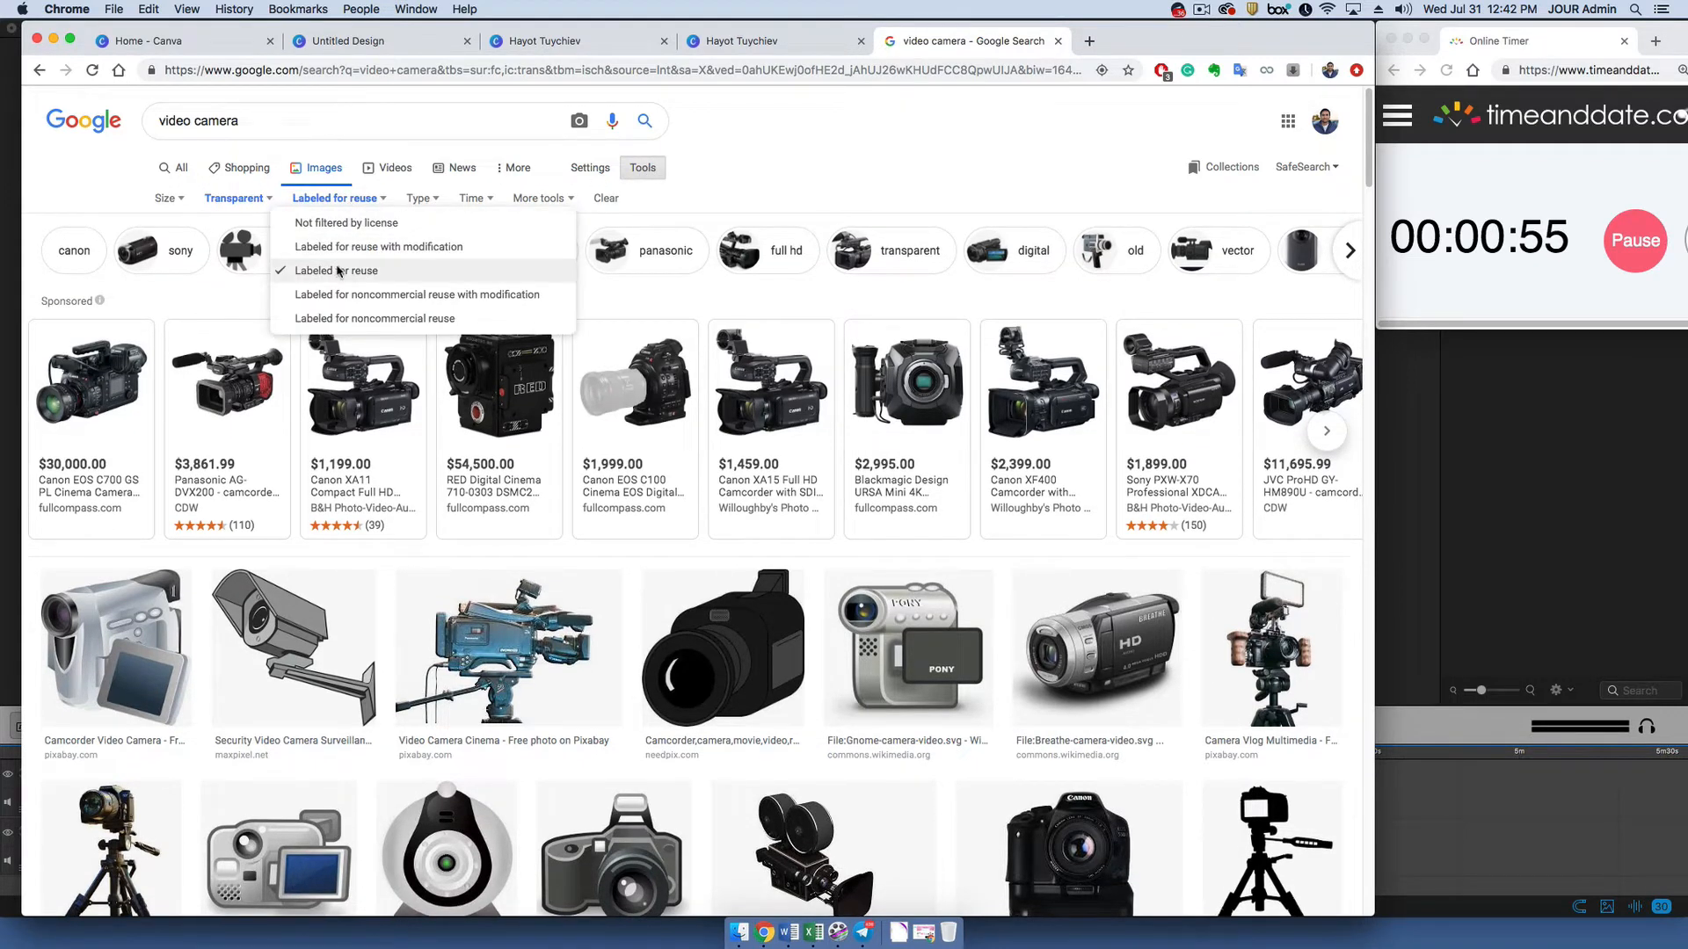
{"action": "left_click", "coordinate": [236, 199]}
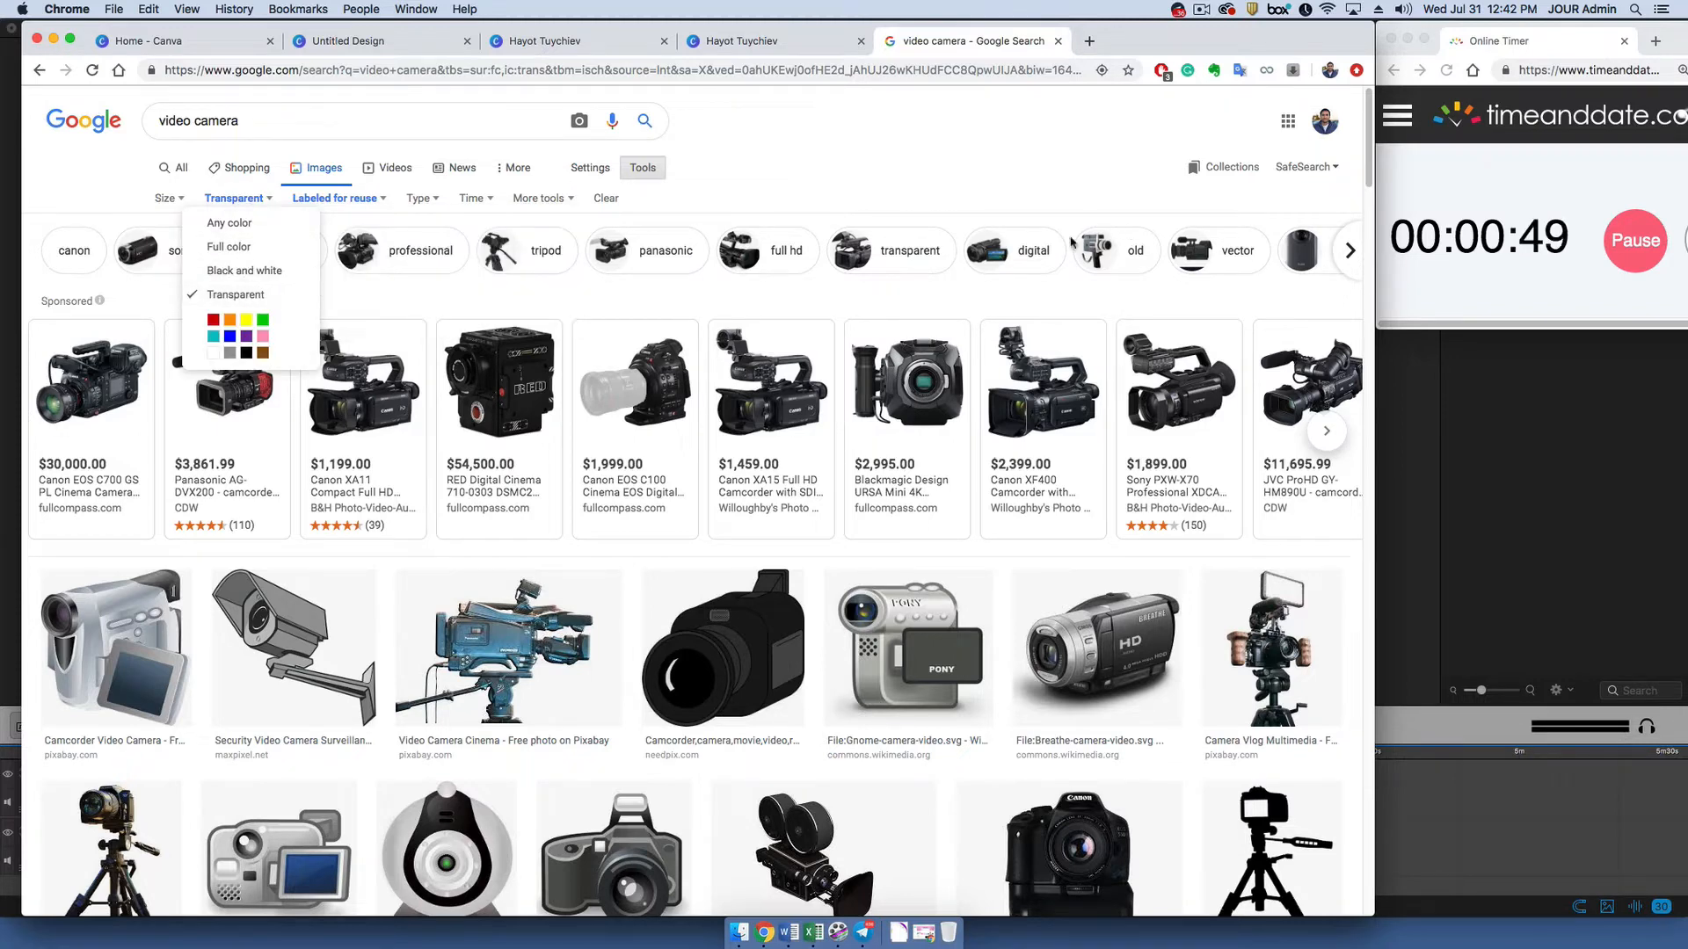
{"action": "left_click", "coordinate": [963, 156]}
{"action": "scroll", "coordinate": [895, 267], "scroll_direction": "down", "scroll_amount": 15}
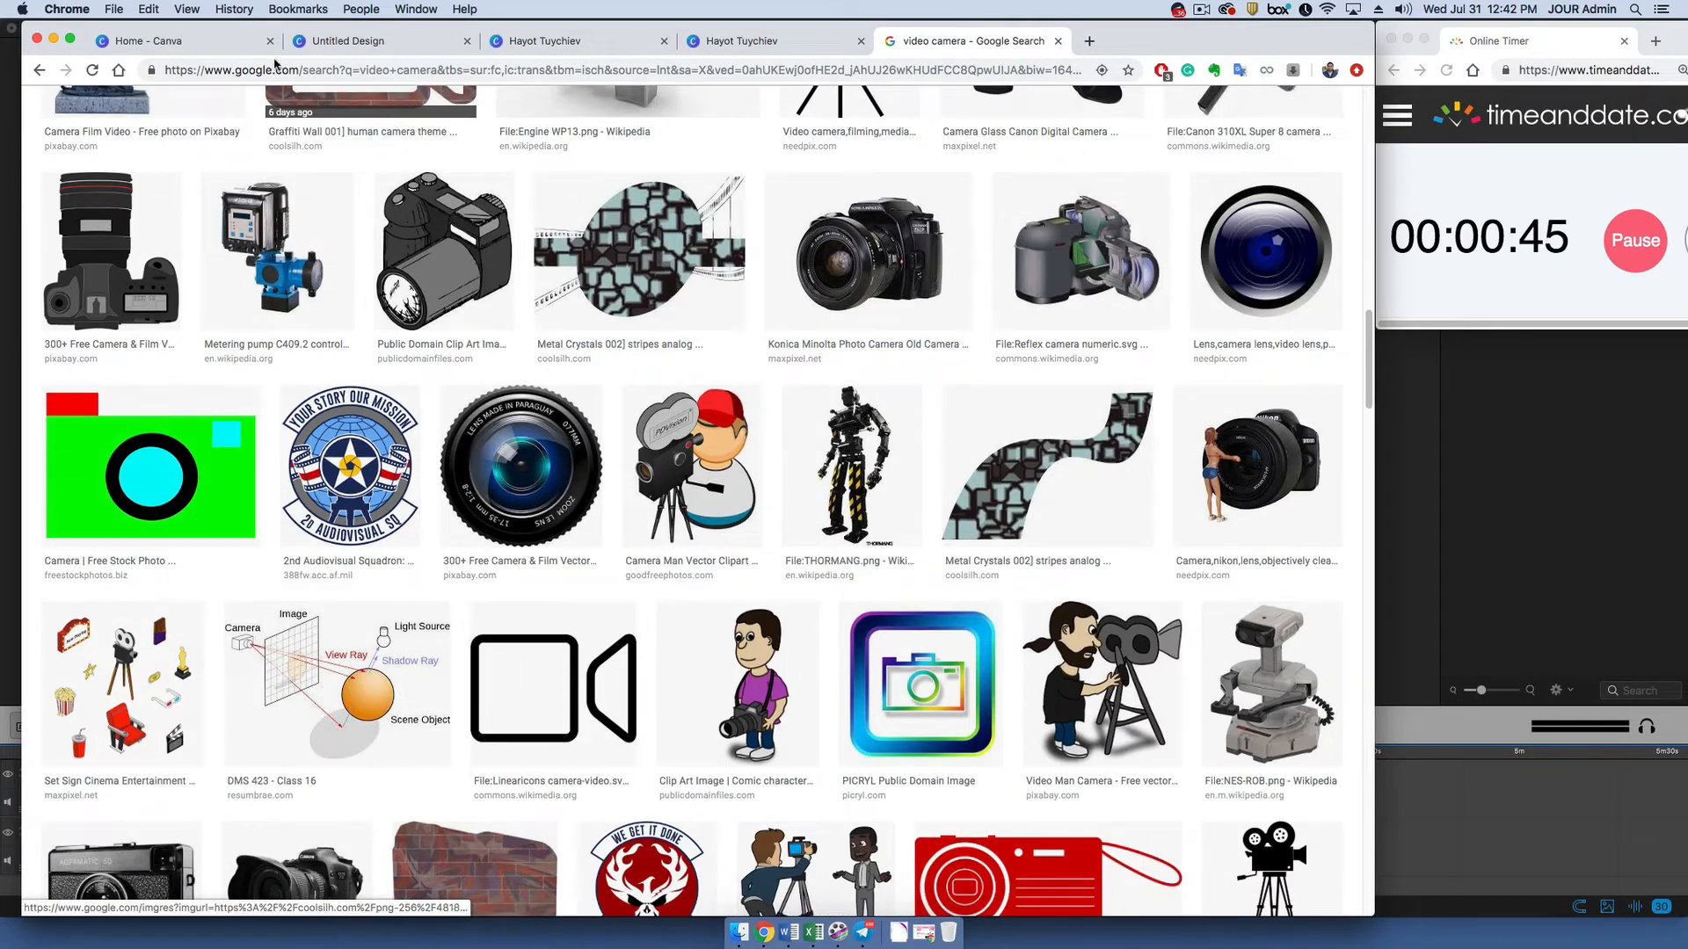
Add the uploaded video camera outline icon to the card, shrink it, and place it in the lower-right area.
{"action": "left_click", "coordinate": [167, 44]}
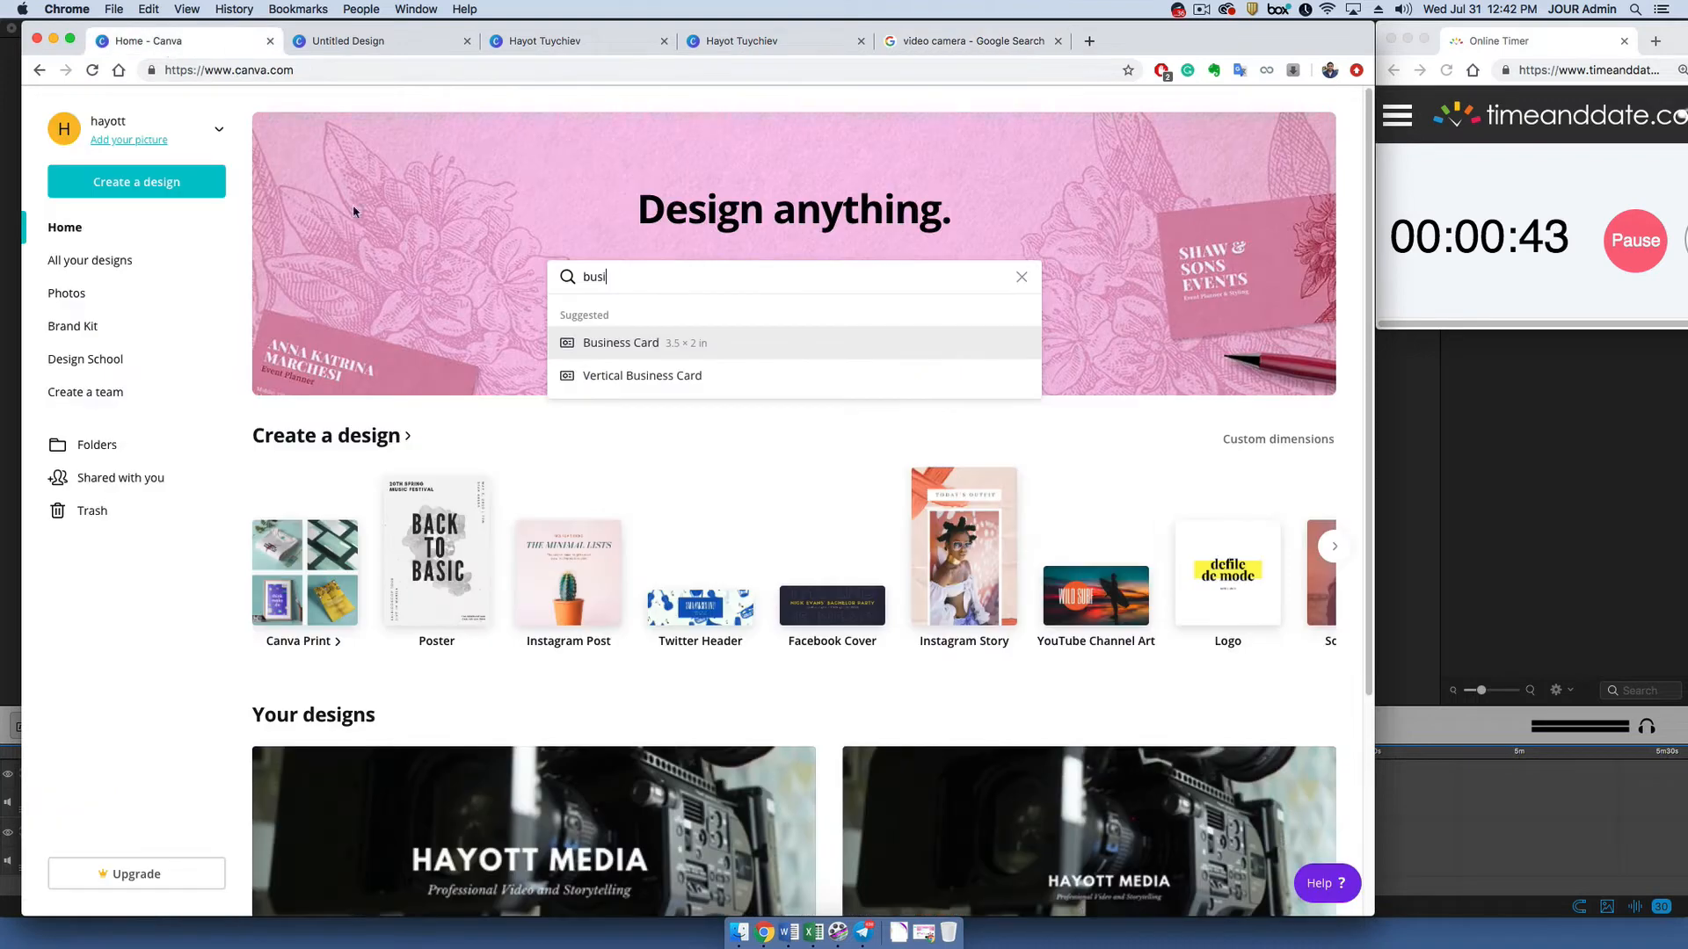
{"action": "left_click", "coordinate": [380, 39]}
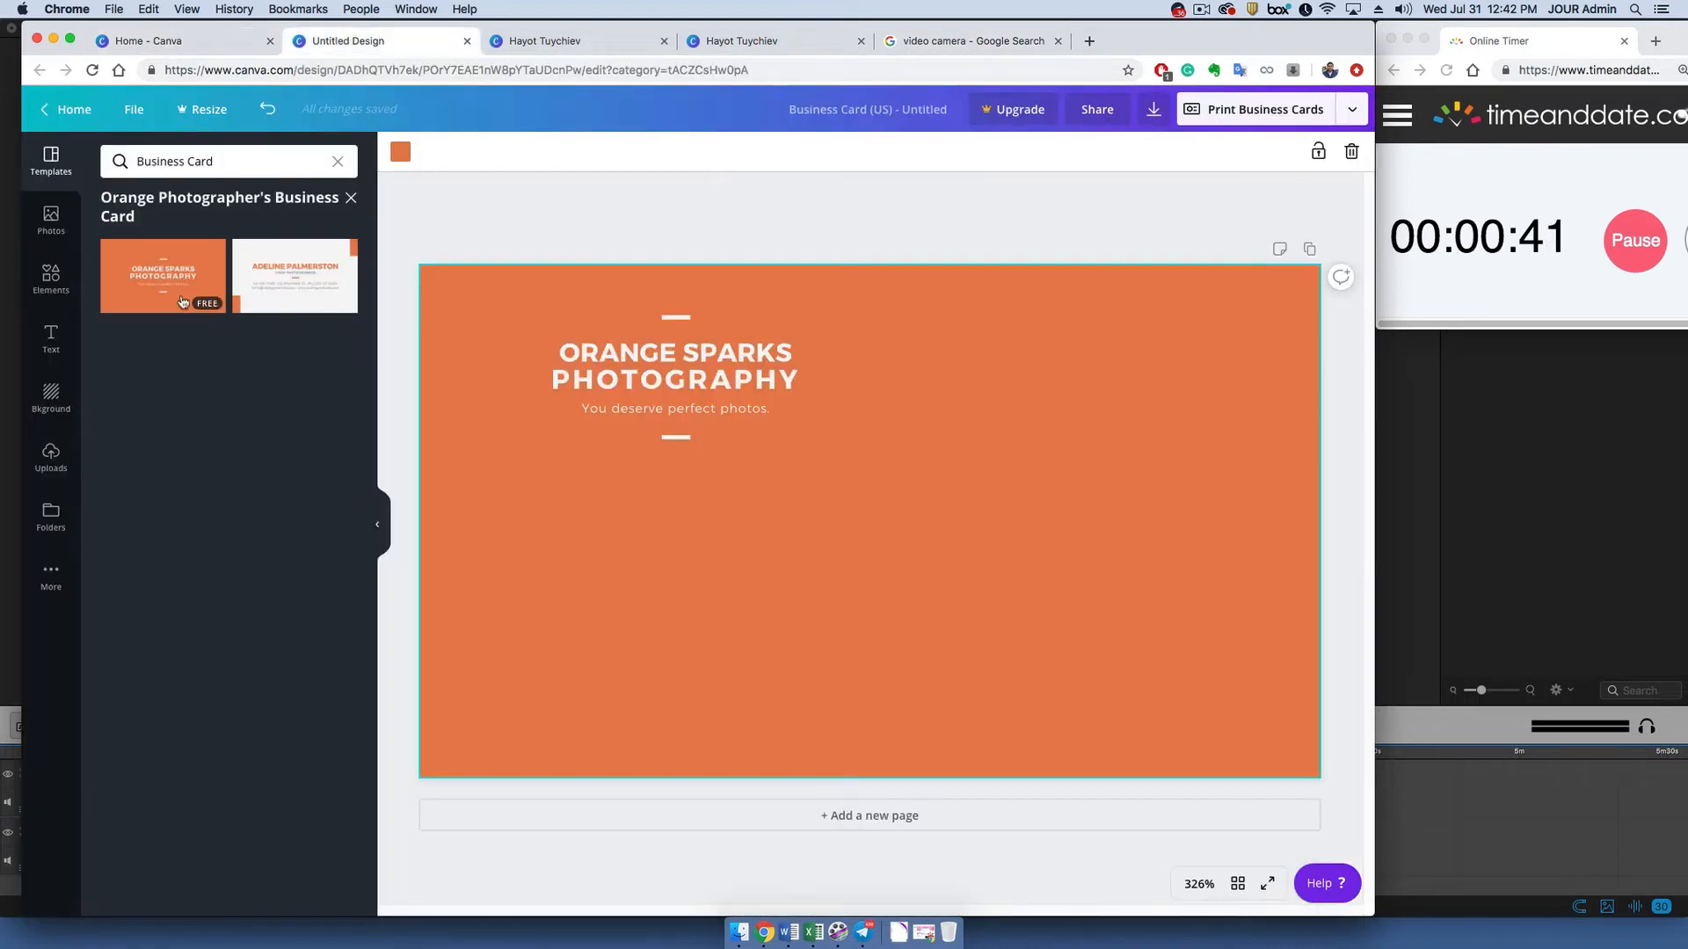
{"action": "left_click", "coordinate": [52, 466]}
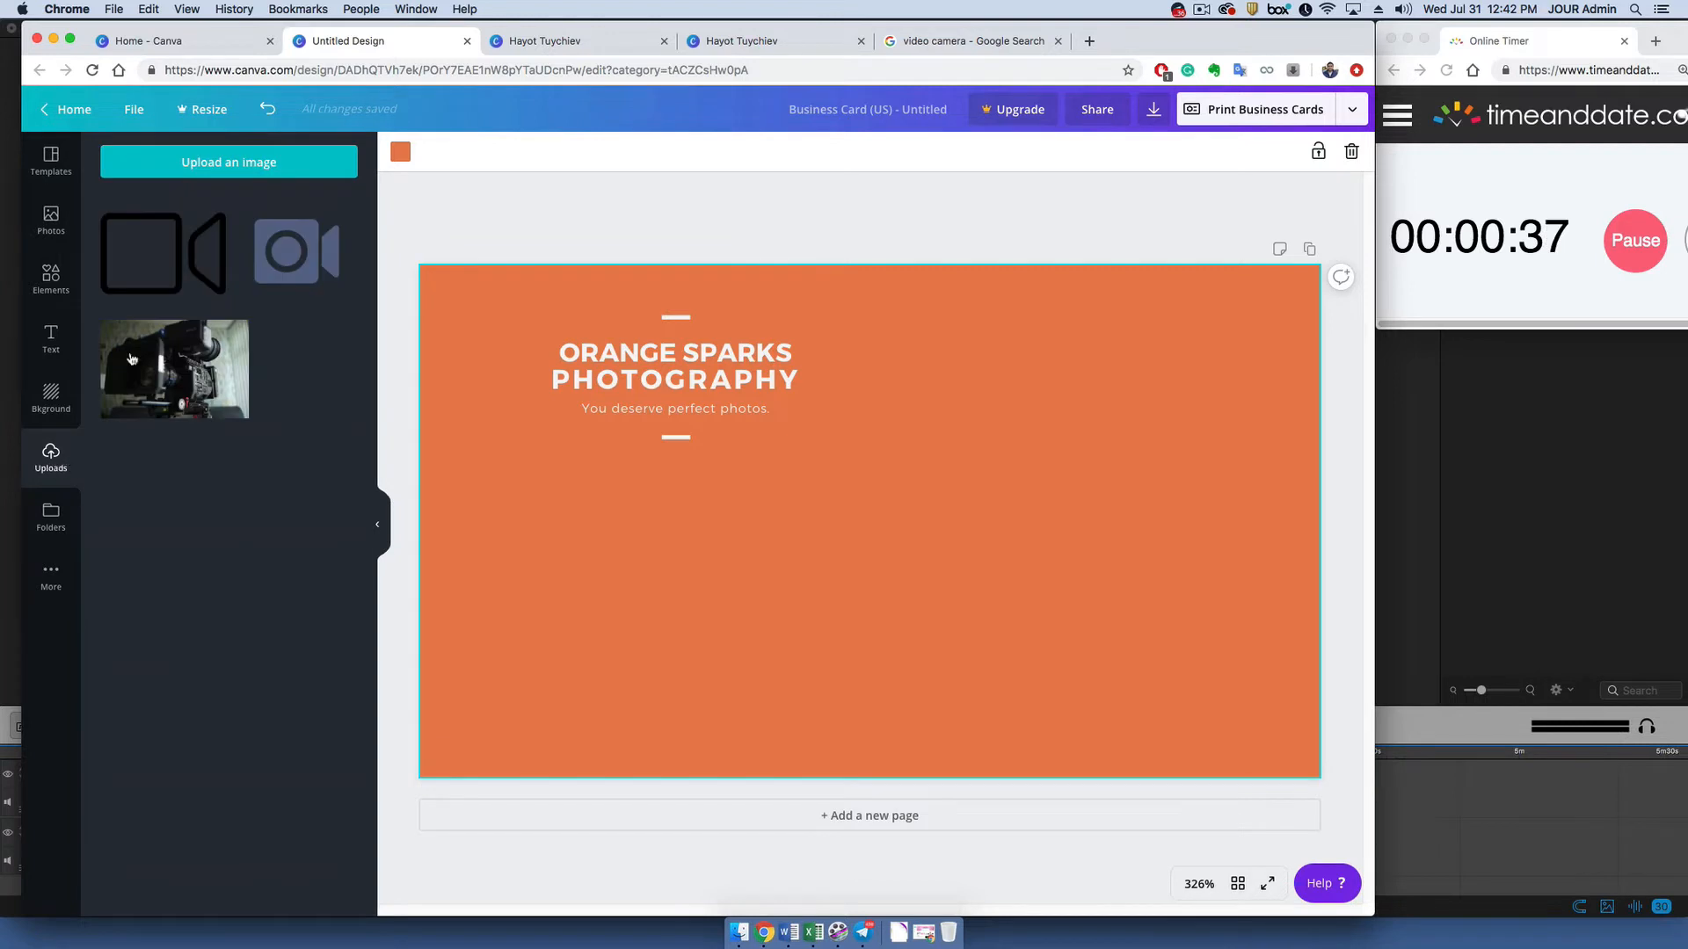
{"action": "left_click", "coordinate": [174, 258]}
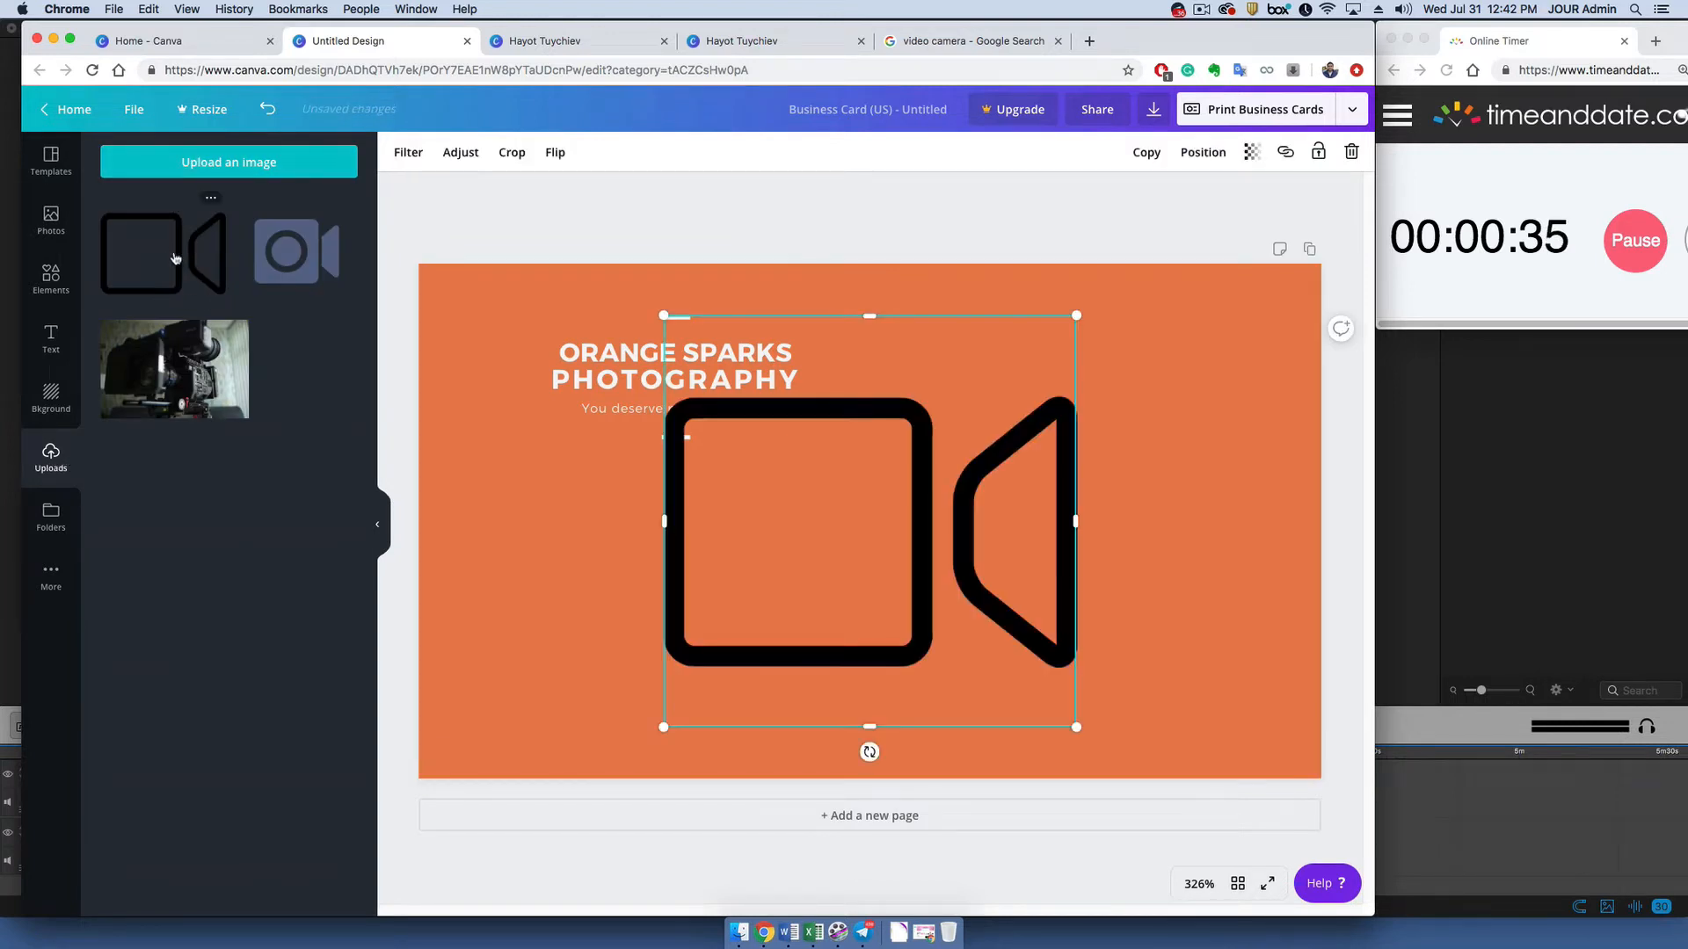
{"action": "left_click_drag", "start_coordinate": [1080, 313], "coordinate": [920, 471]}
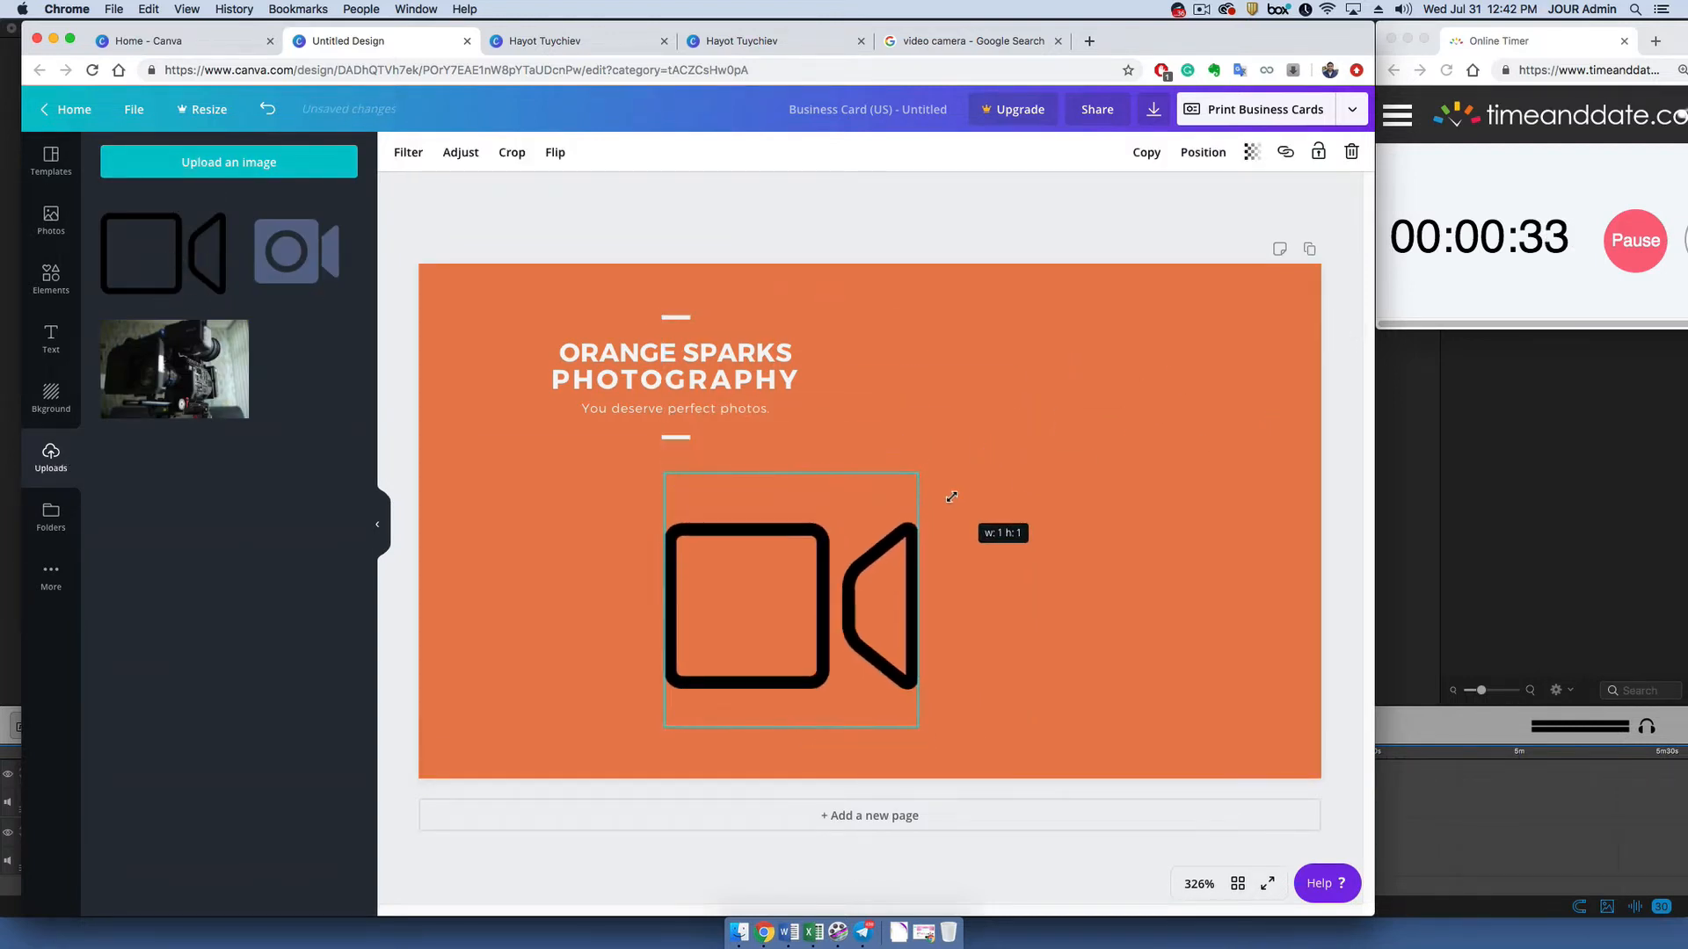
{"action": "left_click_drag", "start_coordinate": [774, 563], "coordinate": [1148, 554]}
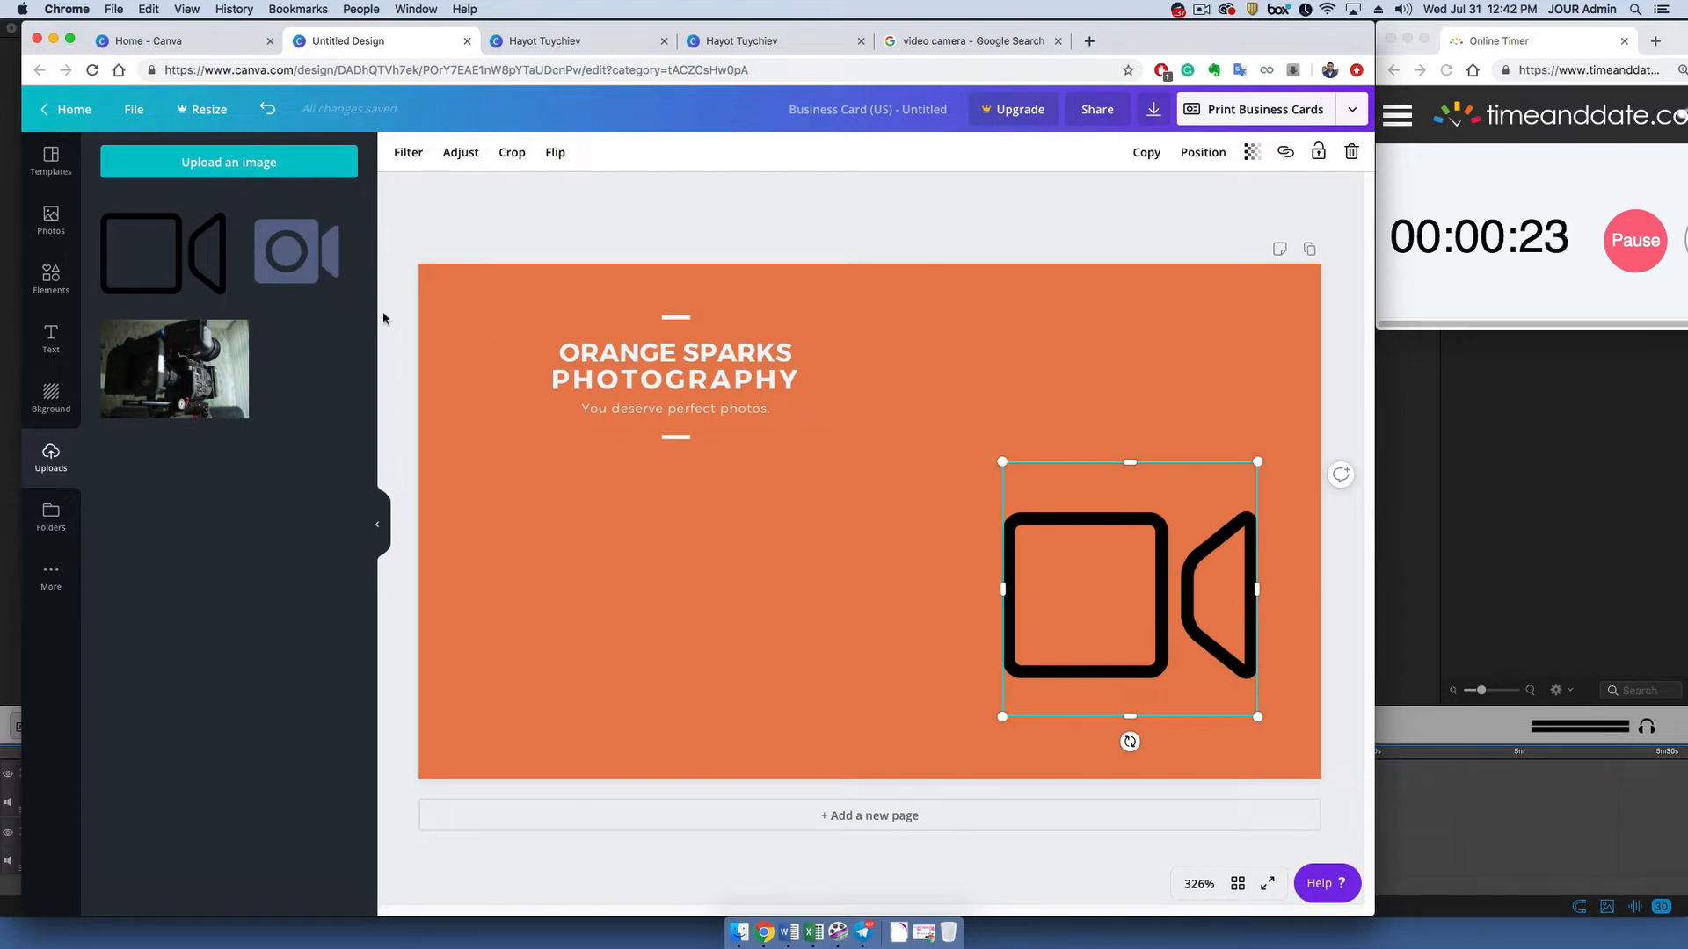
{"action": "right_click", "coordinate": [185, 43]}
{"action": "left_click", "coordinate": [378, 41]}
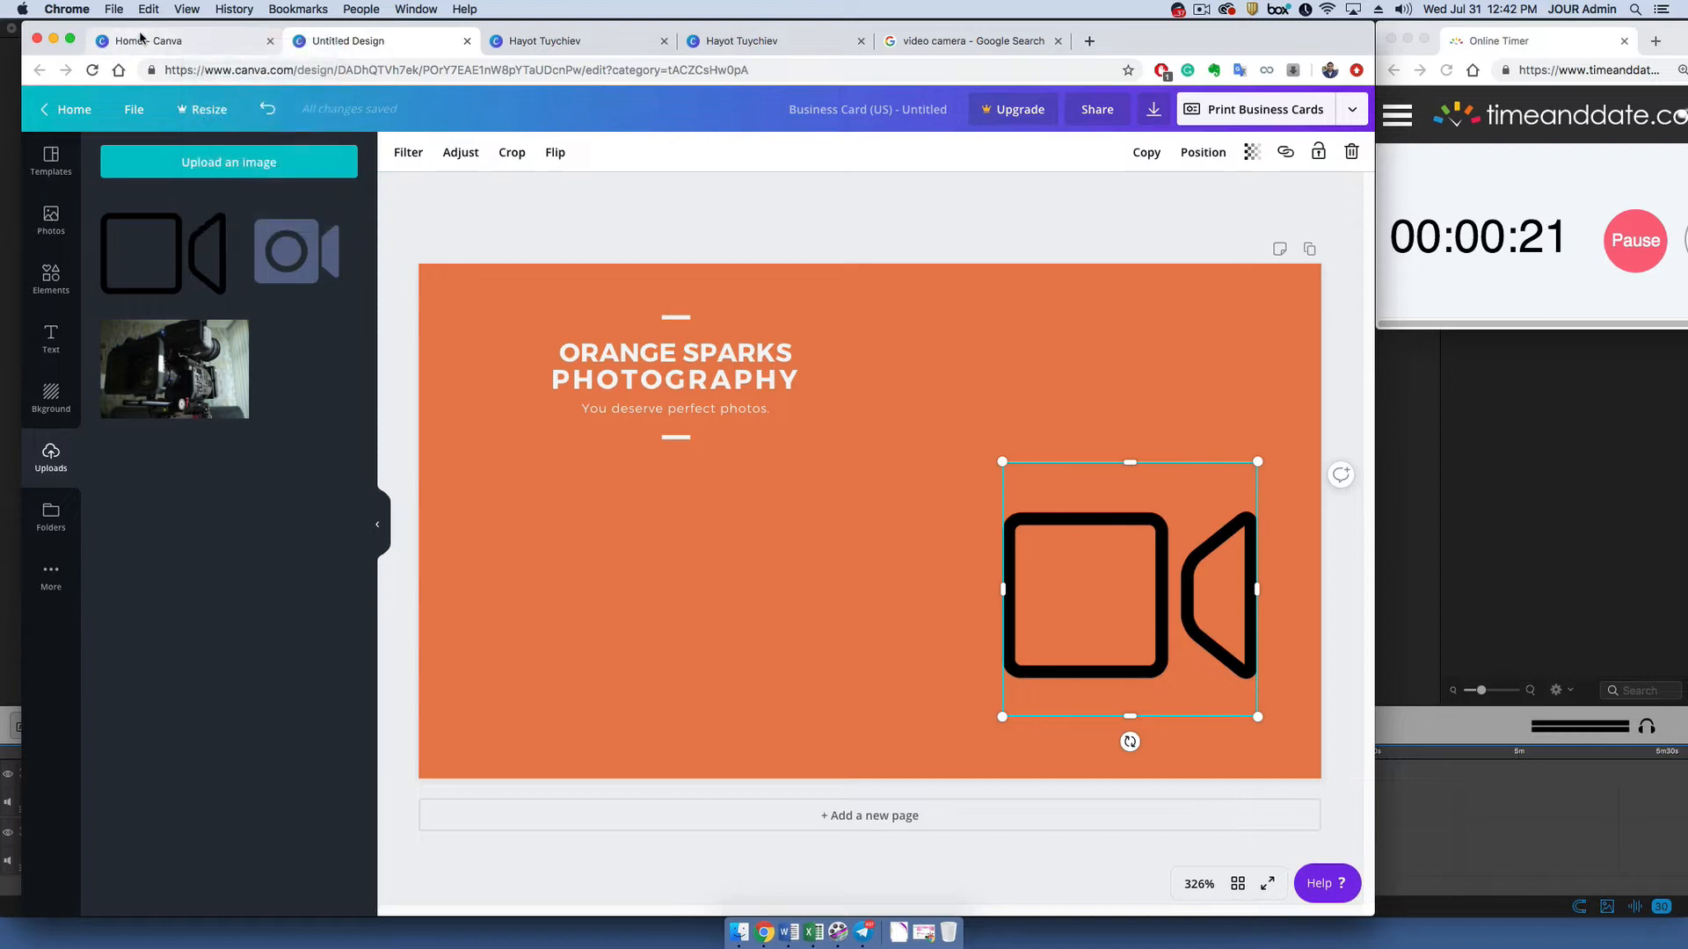
{"action": "left_click", "coordinate": [139, 38]}
{"action": "left_click", "coordinate": [382, 43]}
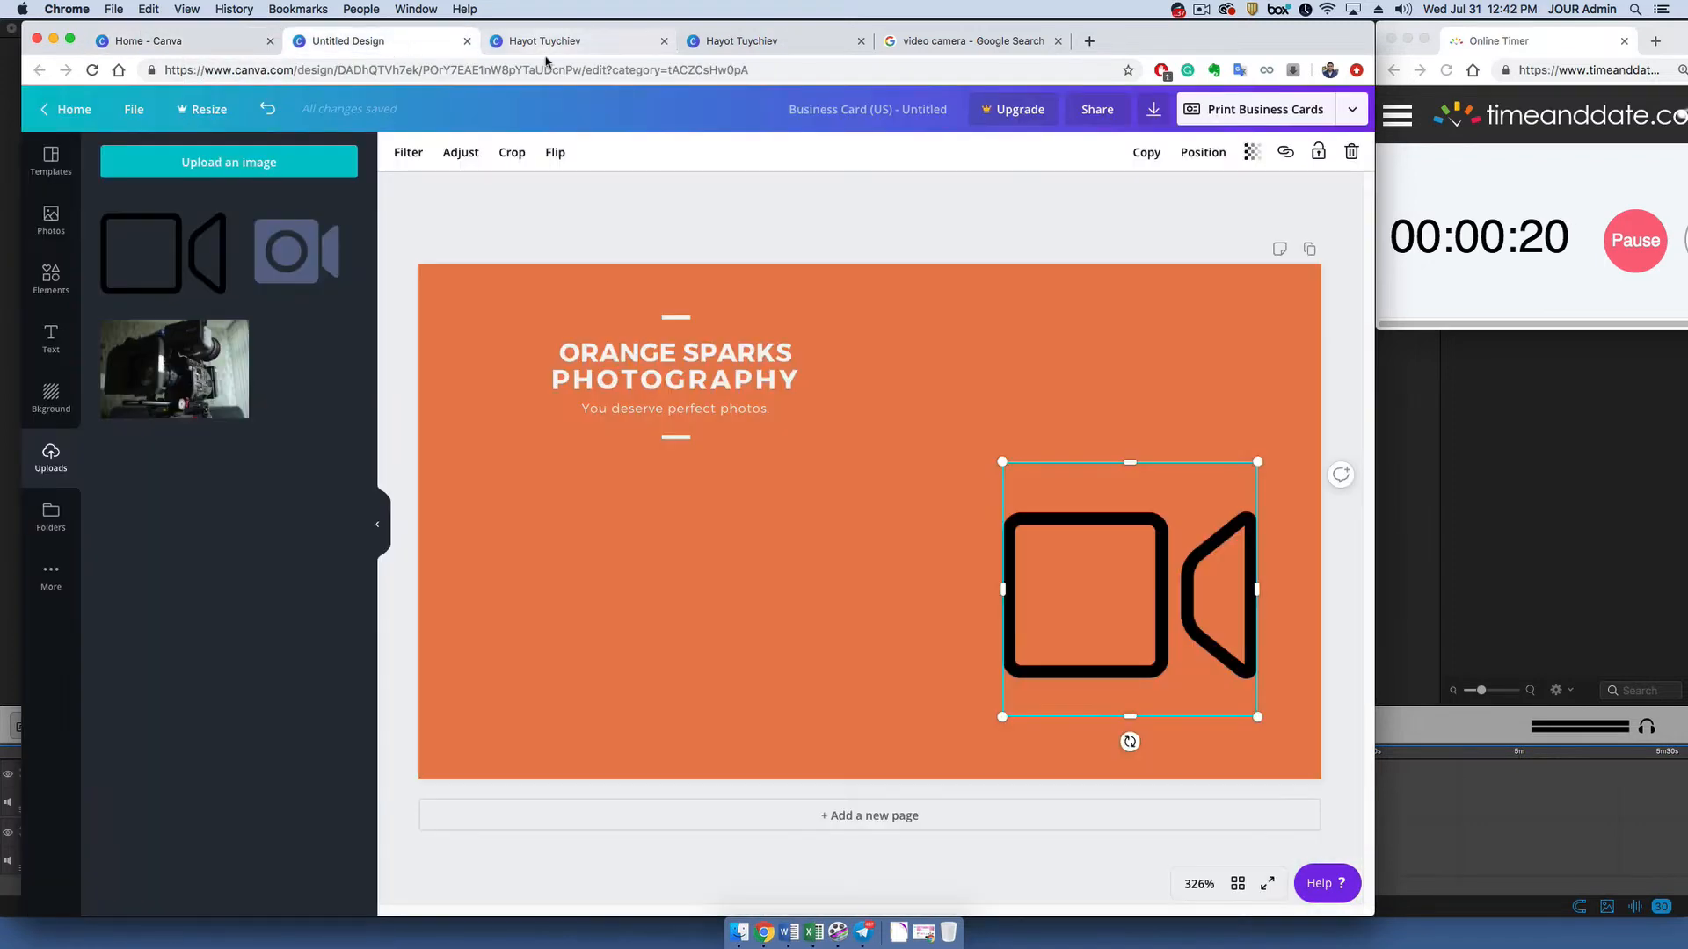
In the other existing business card design, search Elements for instagram and insert the gradient Instagram logo.
{"action": "left_click", "coordinate": [755, 44]}
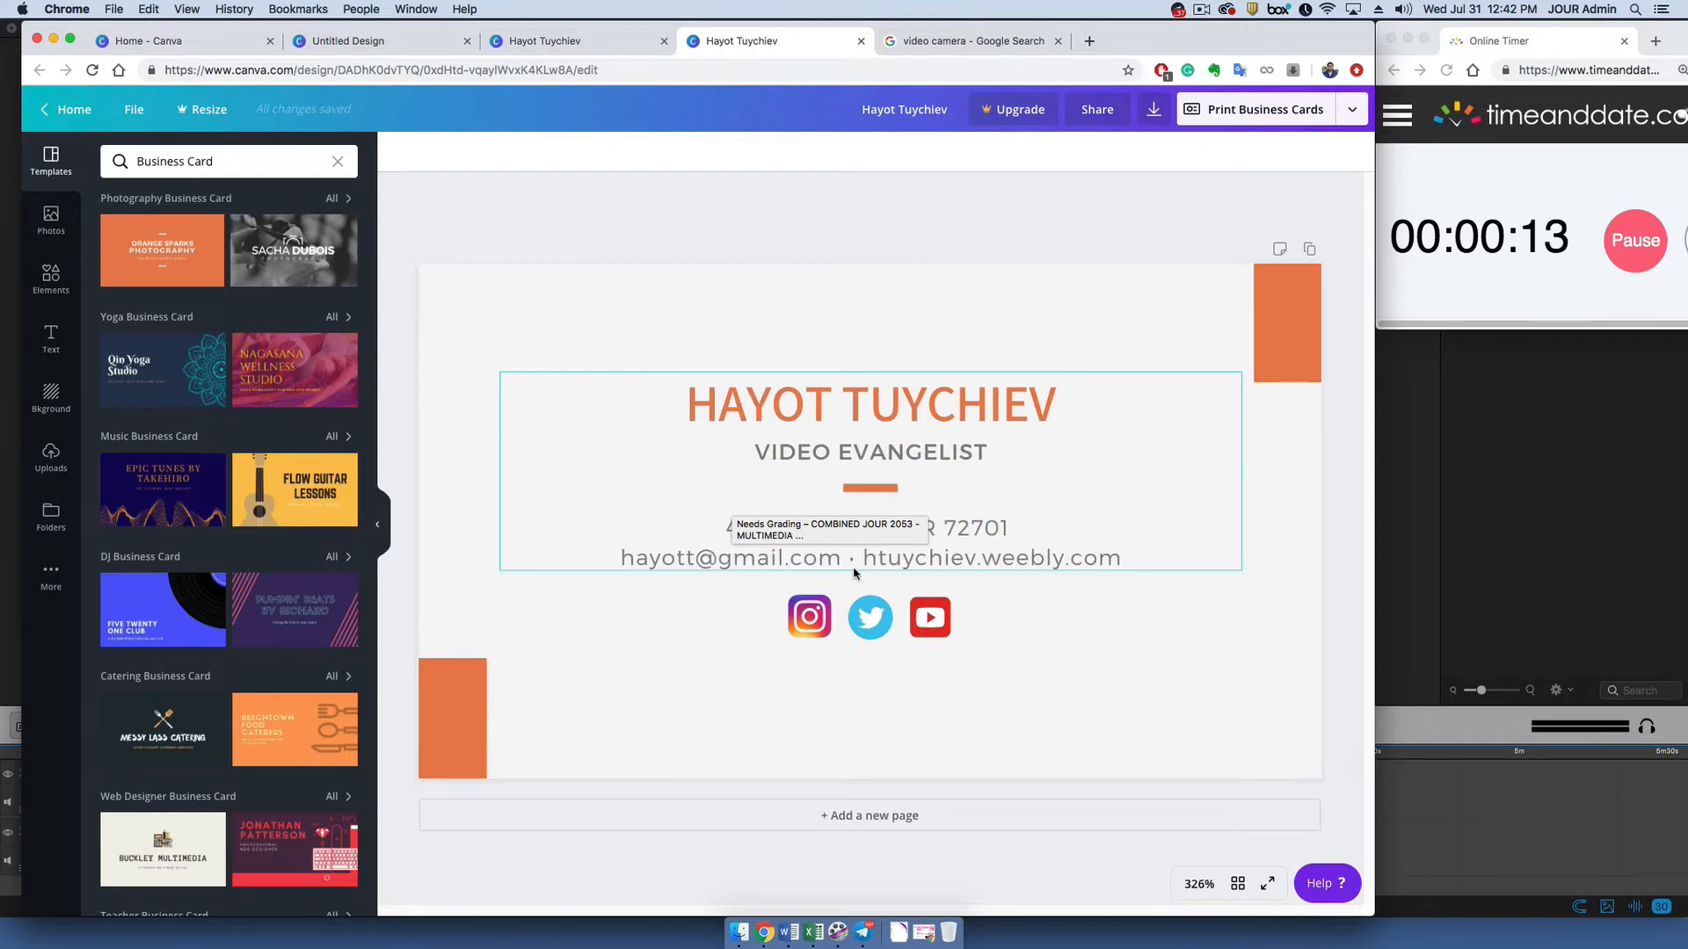
{"action": "left_click", "coordinate": [627, 634]}
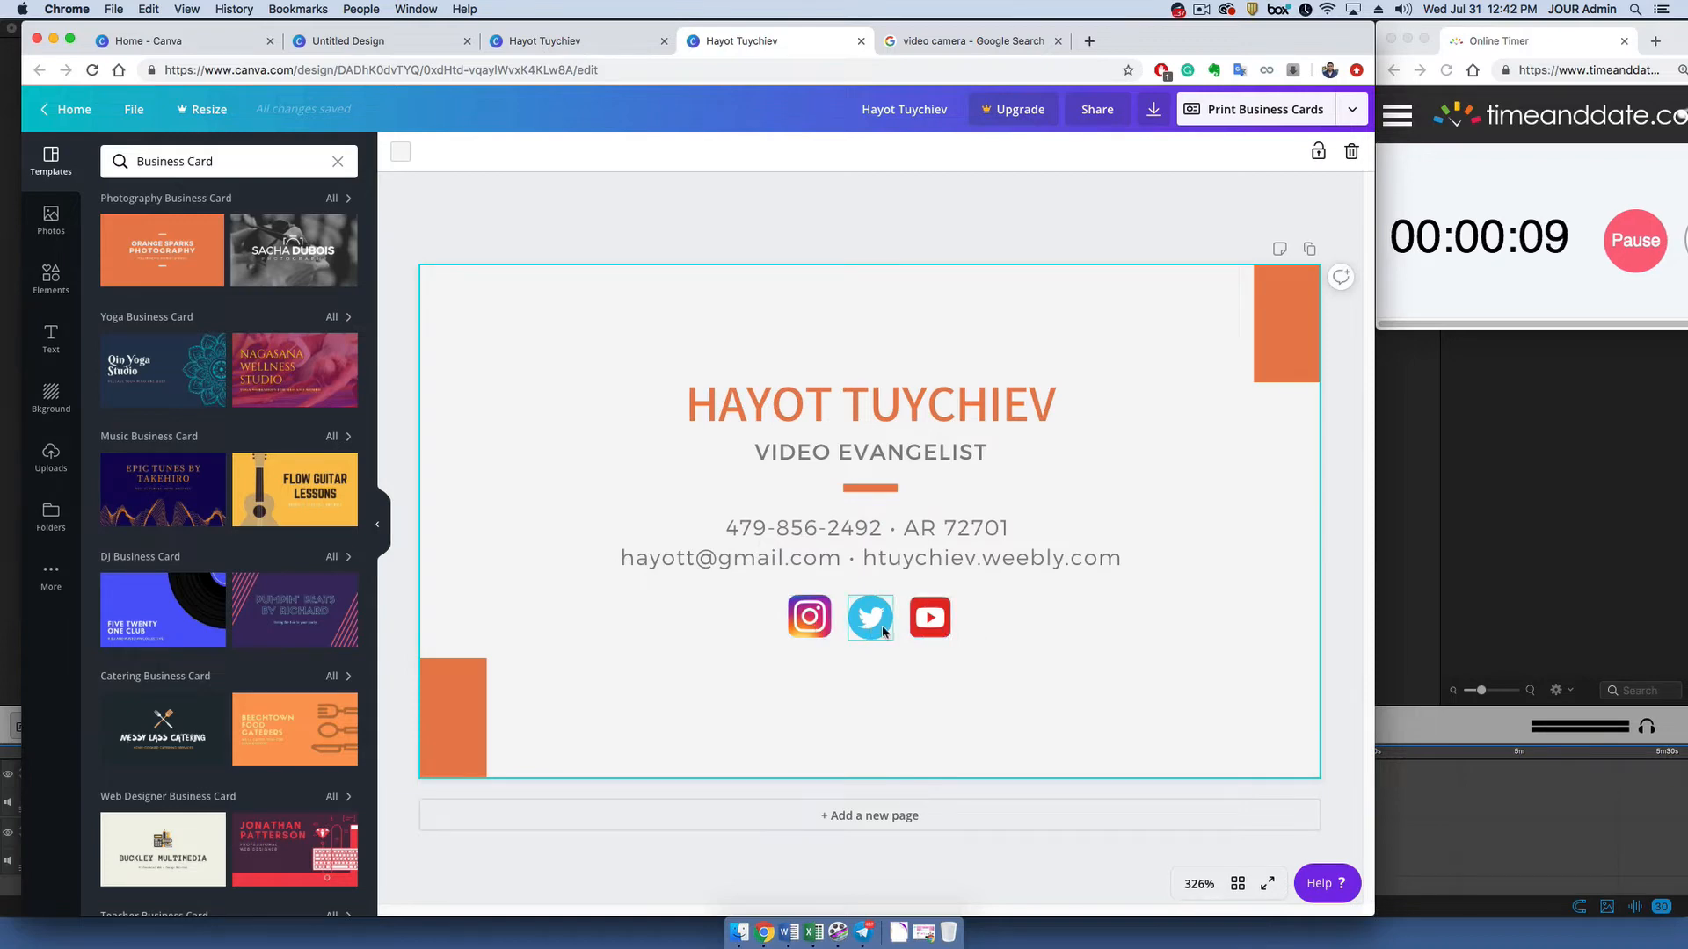
{"action": "left_click", "coordinate": [51, 278]}
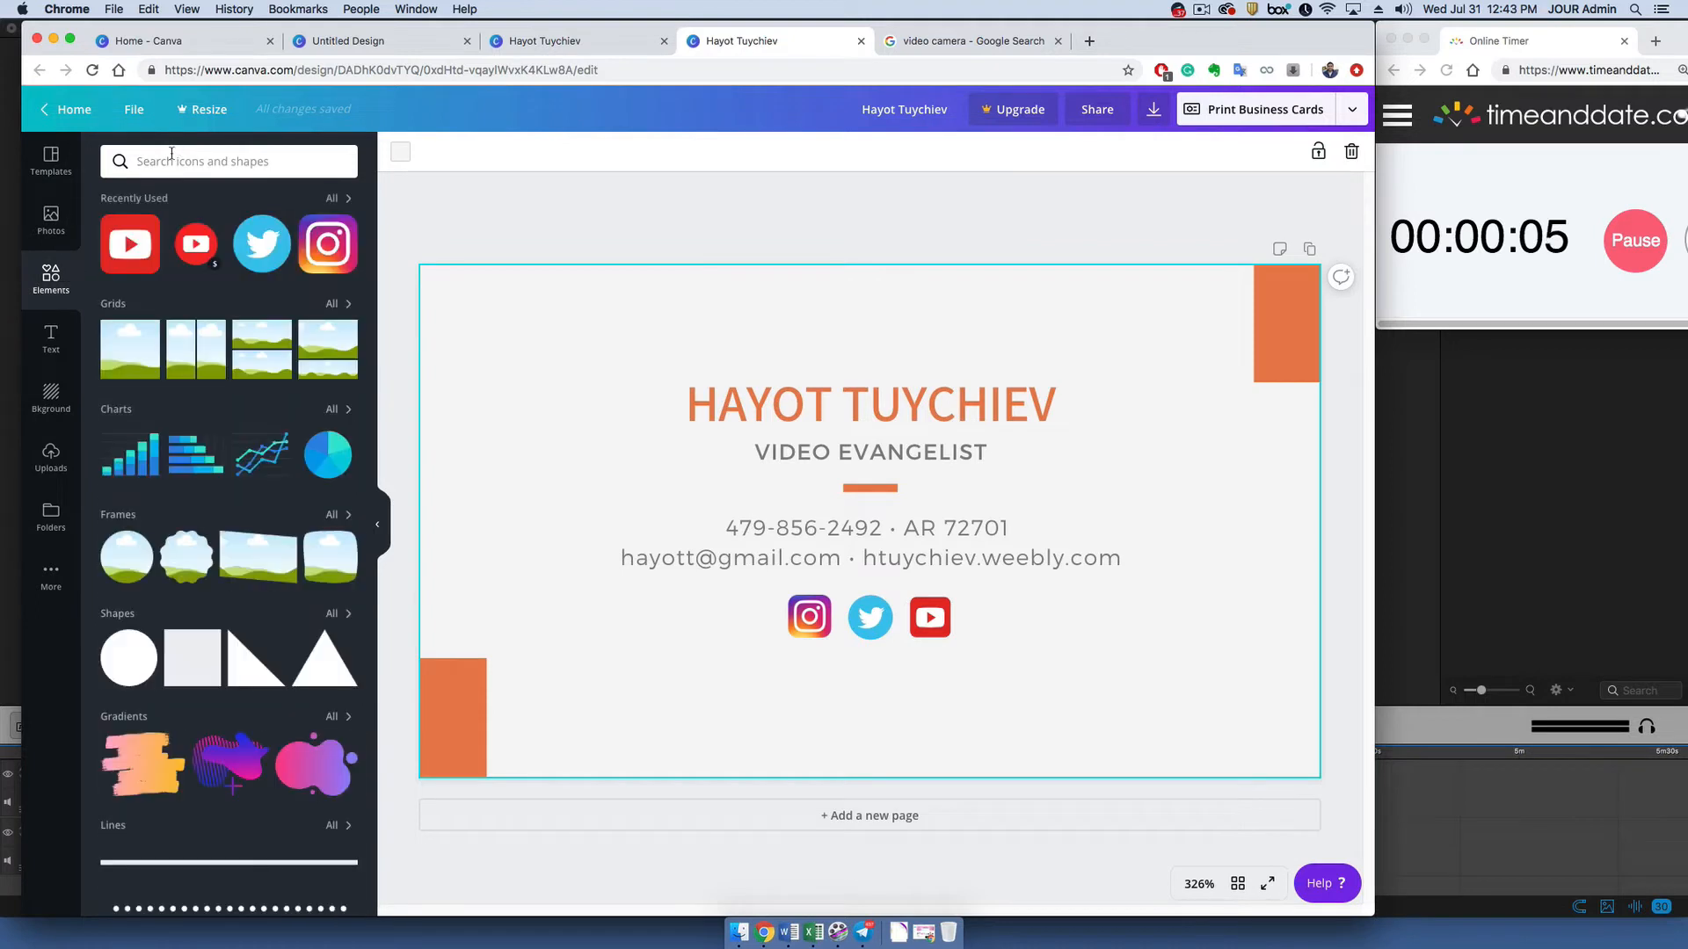
{"action": "left_click", "coordinate": [171, 154]}
{"action": "left_click", "coordinate": [171, 234]}
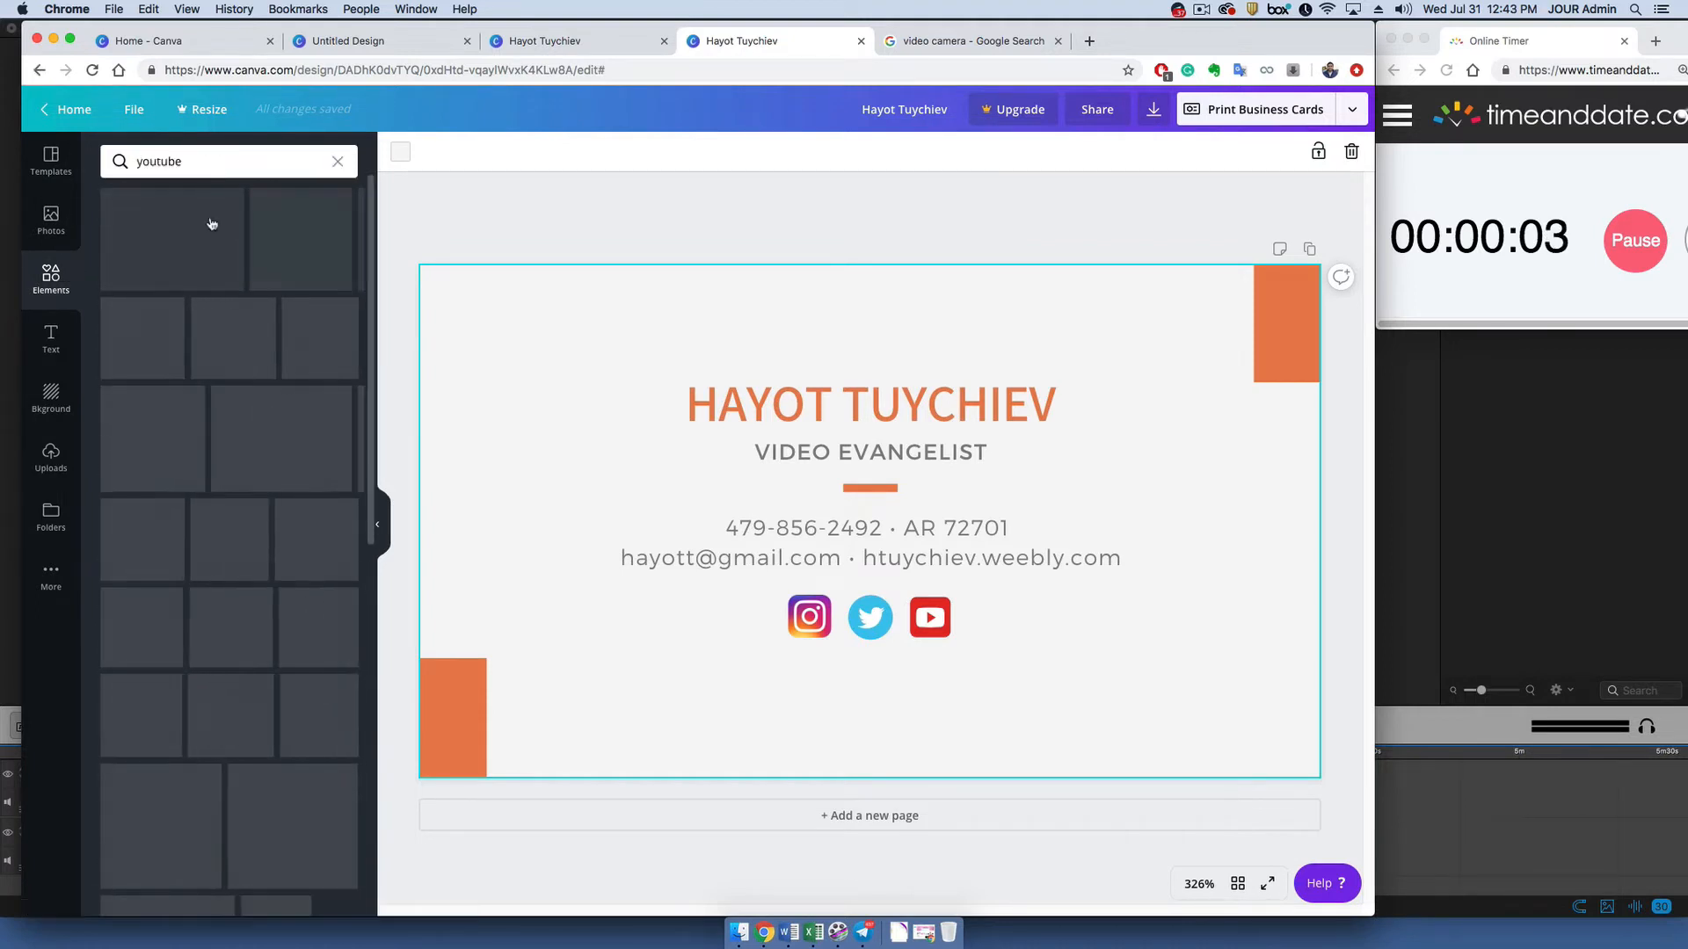
{"action": "left_click", "coordinate": [214, 161]}
{"action": "left_click", "coordinate": [338, 162]}
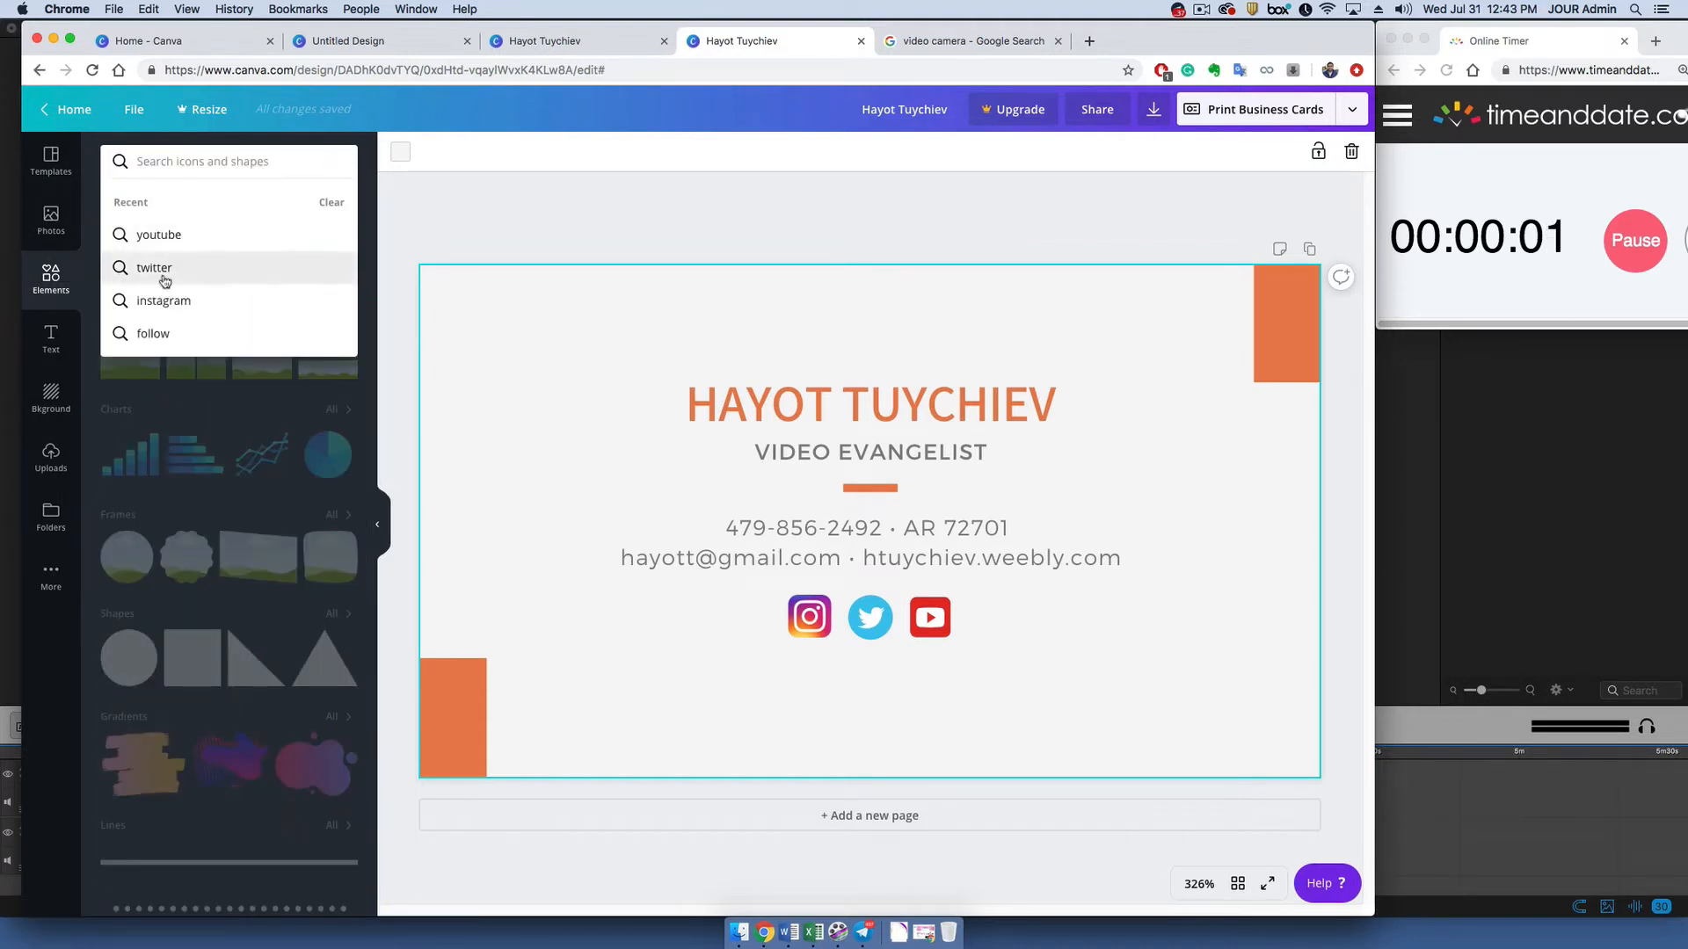
{"action": "left_click", "coordinate": [171, 301]}
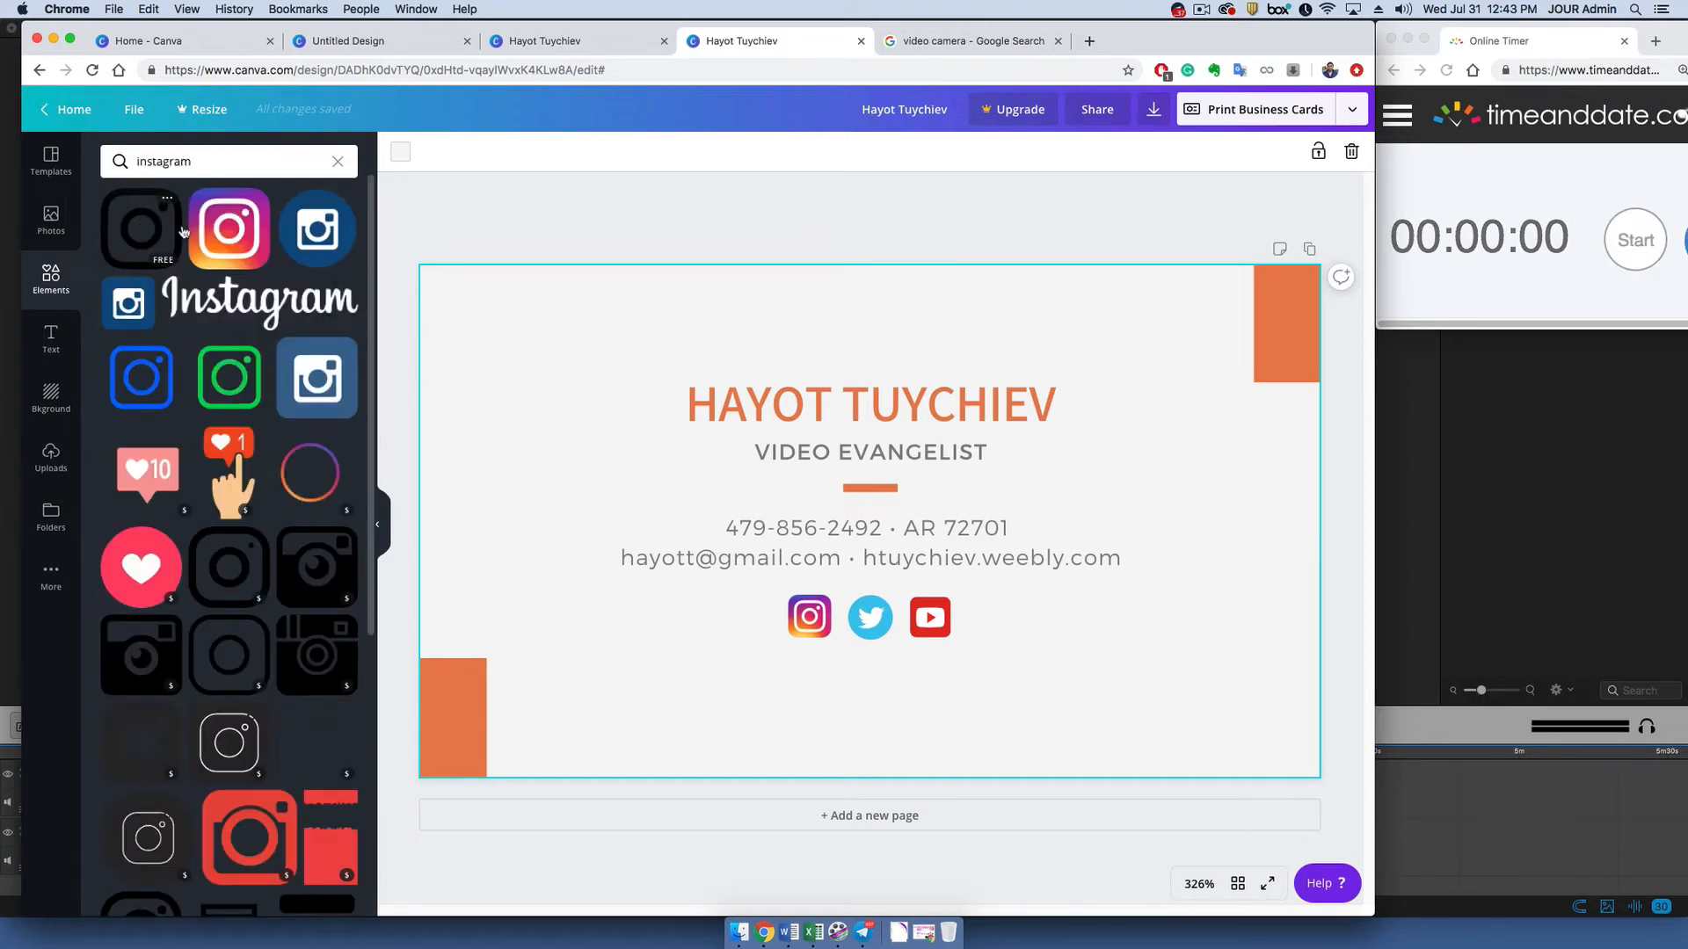
{"action": "left_click", "coordinate": [233, 231]}
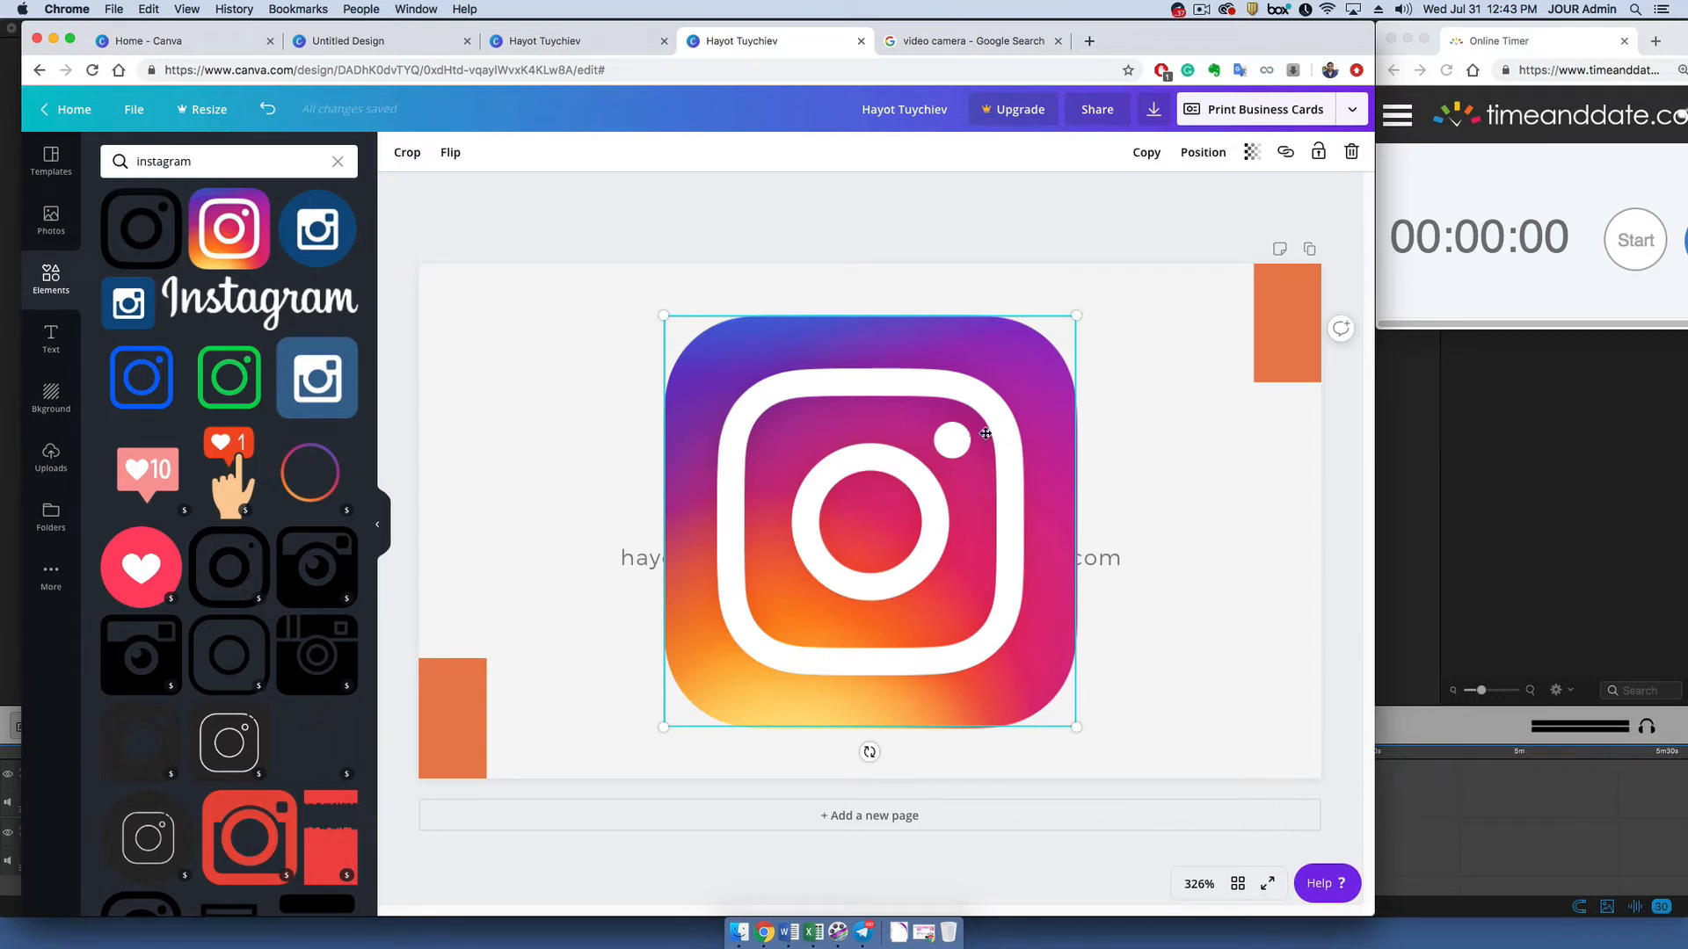
Delete the inserted Instagram logo from the card.
{"action": "key", "text": "Delete"}
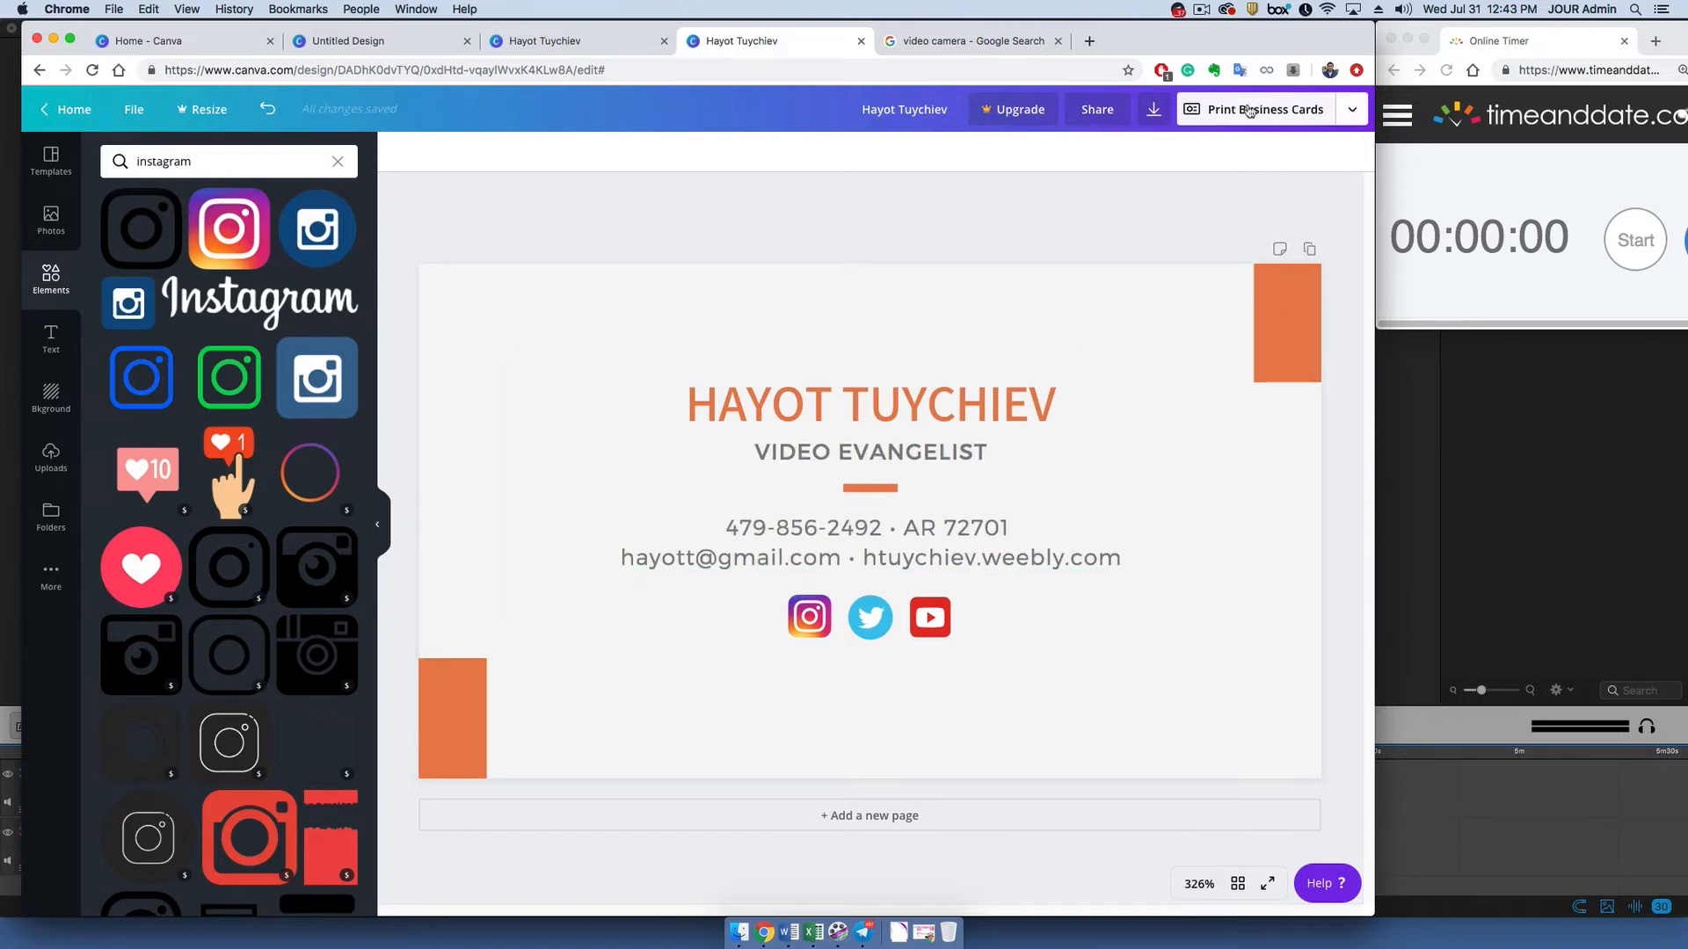
Open the download options for the card and set the file type to PNG.
{"action": "left_click", "coordinate": [1155, 111]}
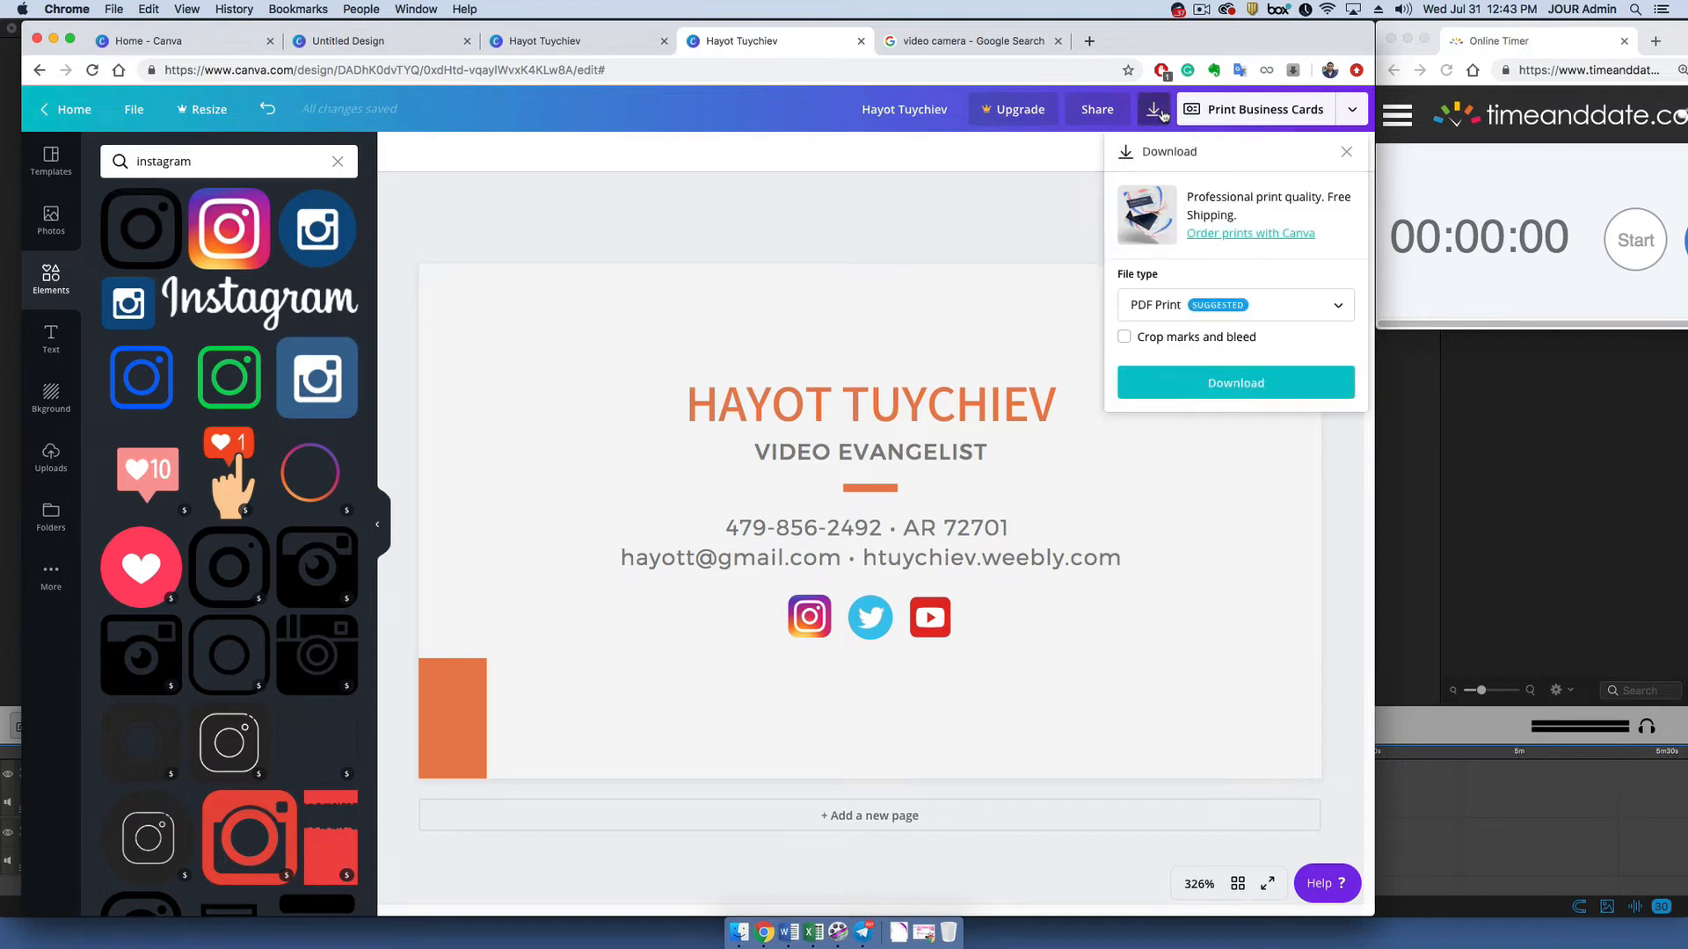
{"action": "left_click", "coordinate": [1175, 306]}
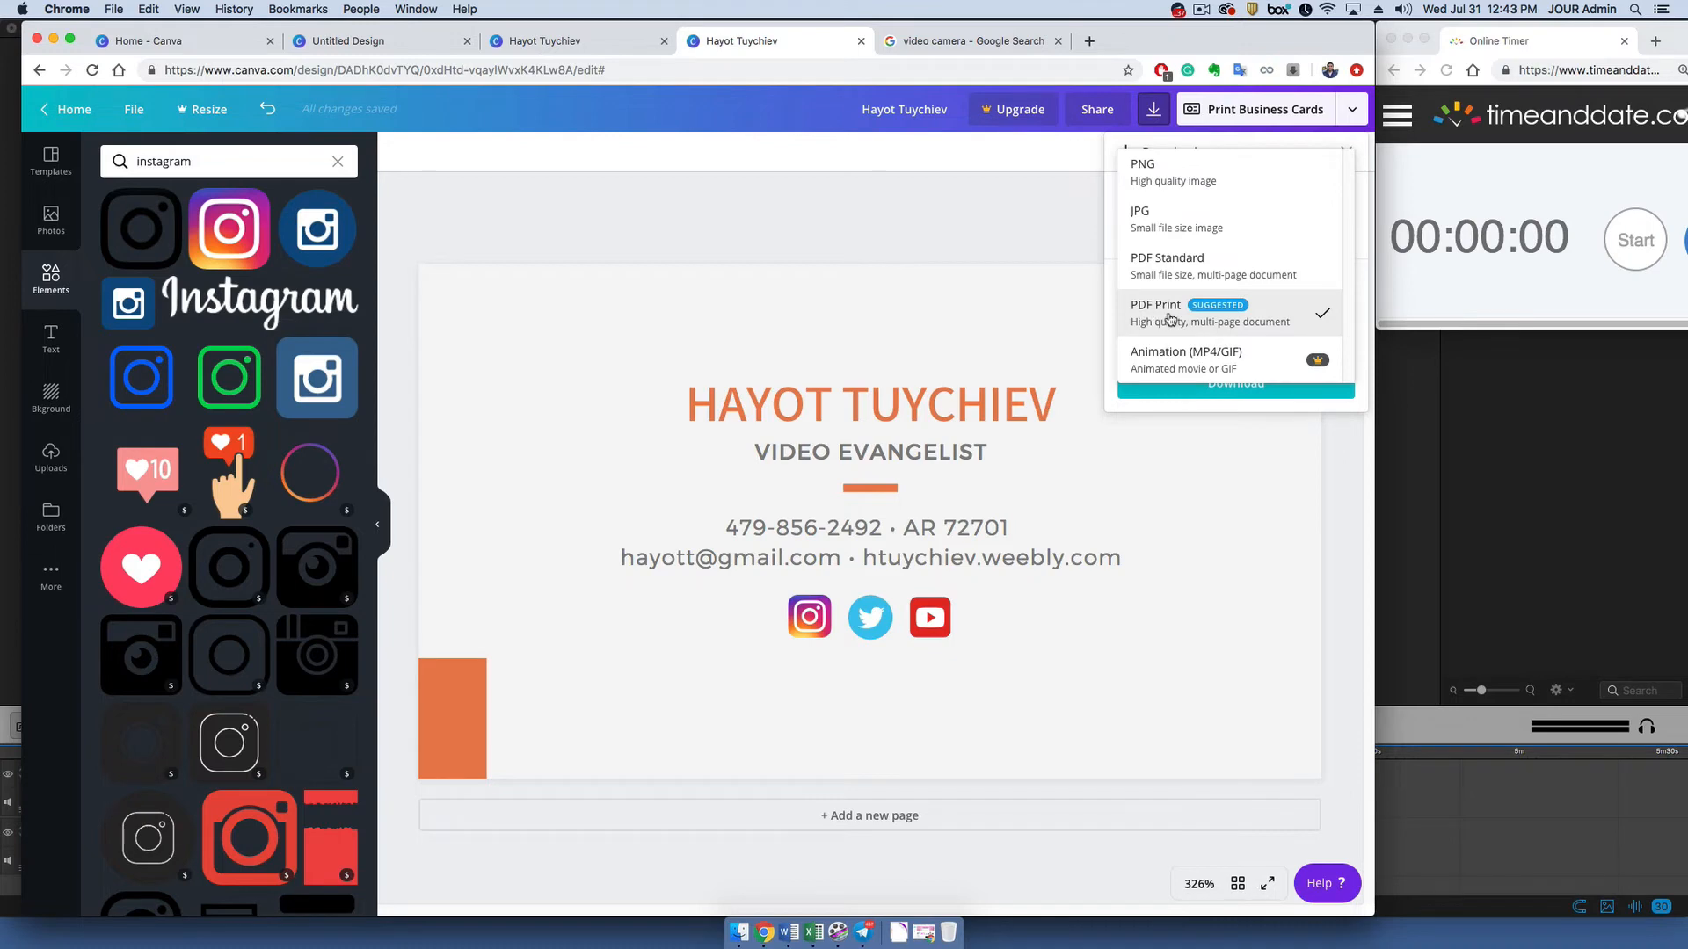
{"action": "left_click", "coordinate": [1162, 180]}
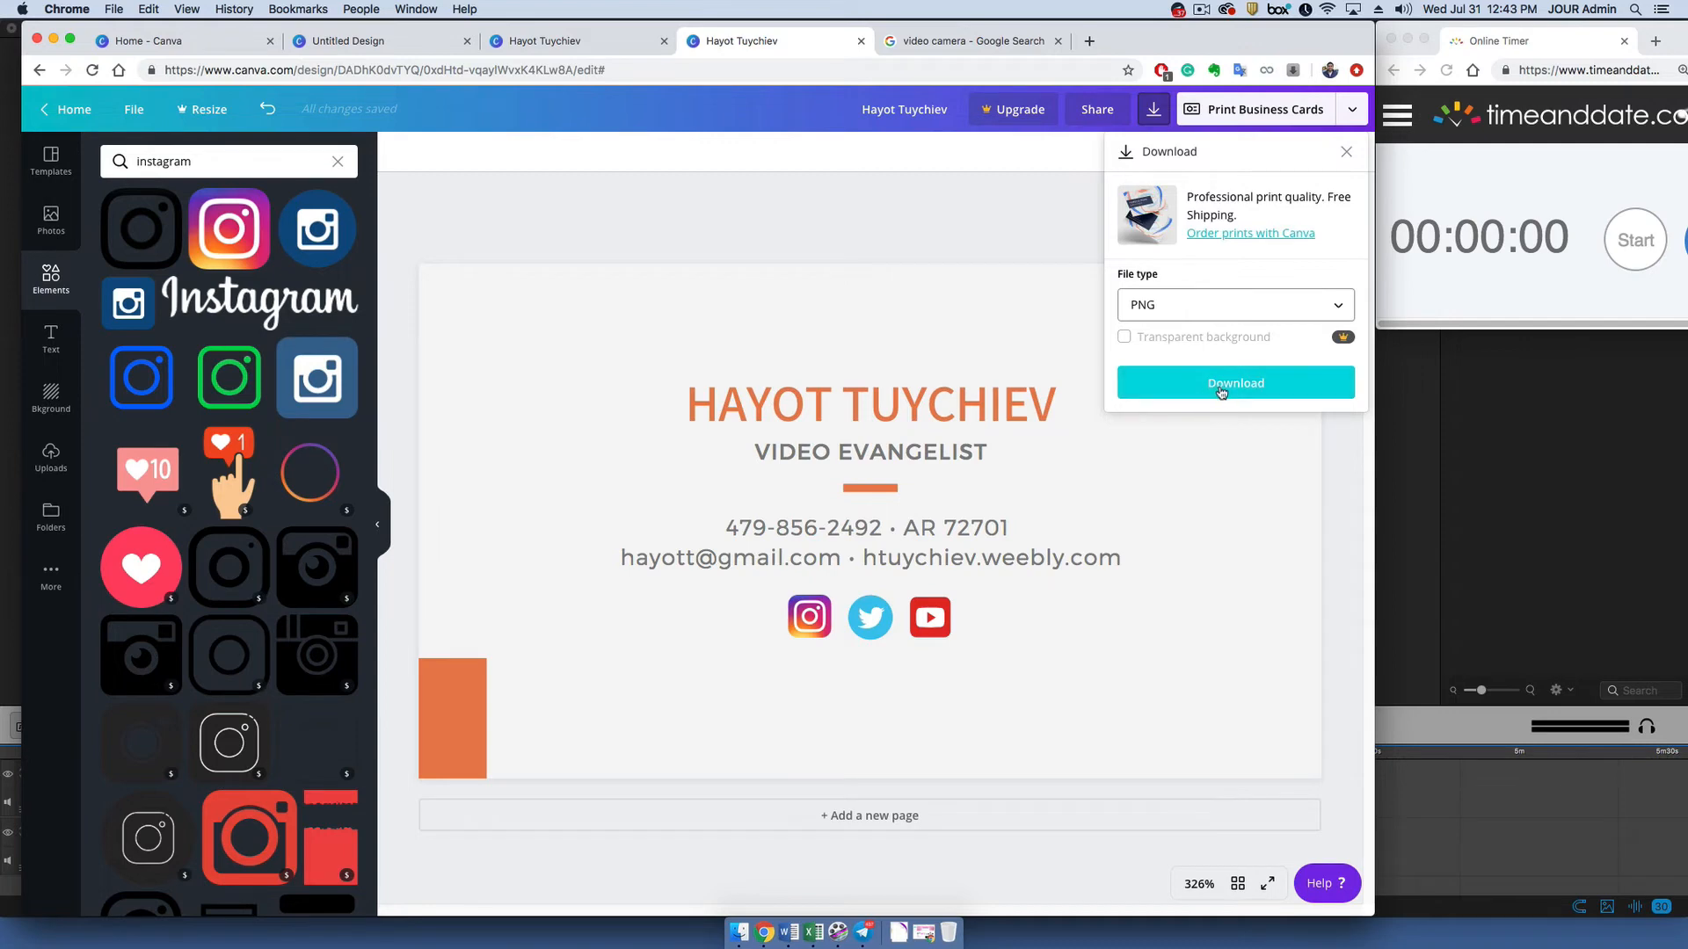
Switch to Finder, open the Desktop folder, and preview the saved business card images.
{"action": "key", "text": "super+Tab"}
{"action": "key", "text": "super+Tab"}
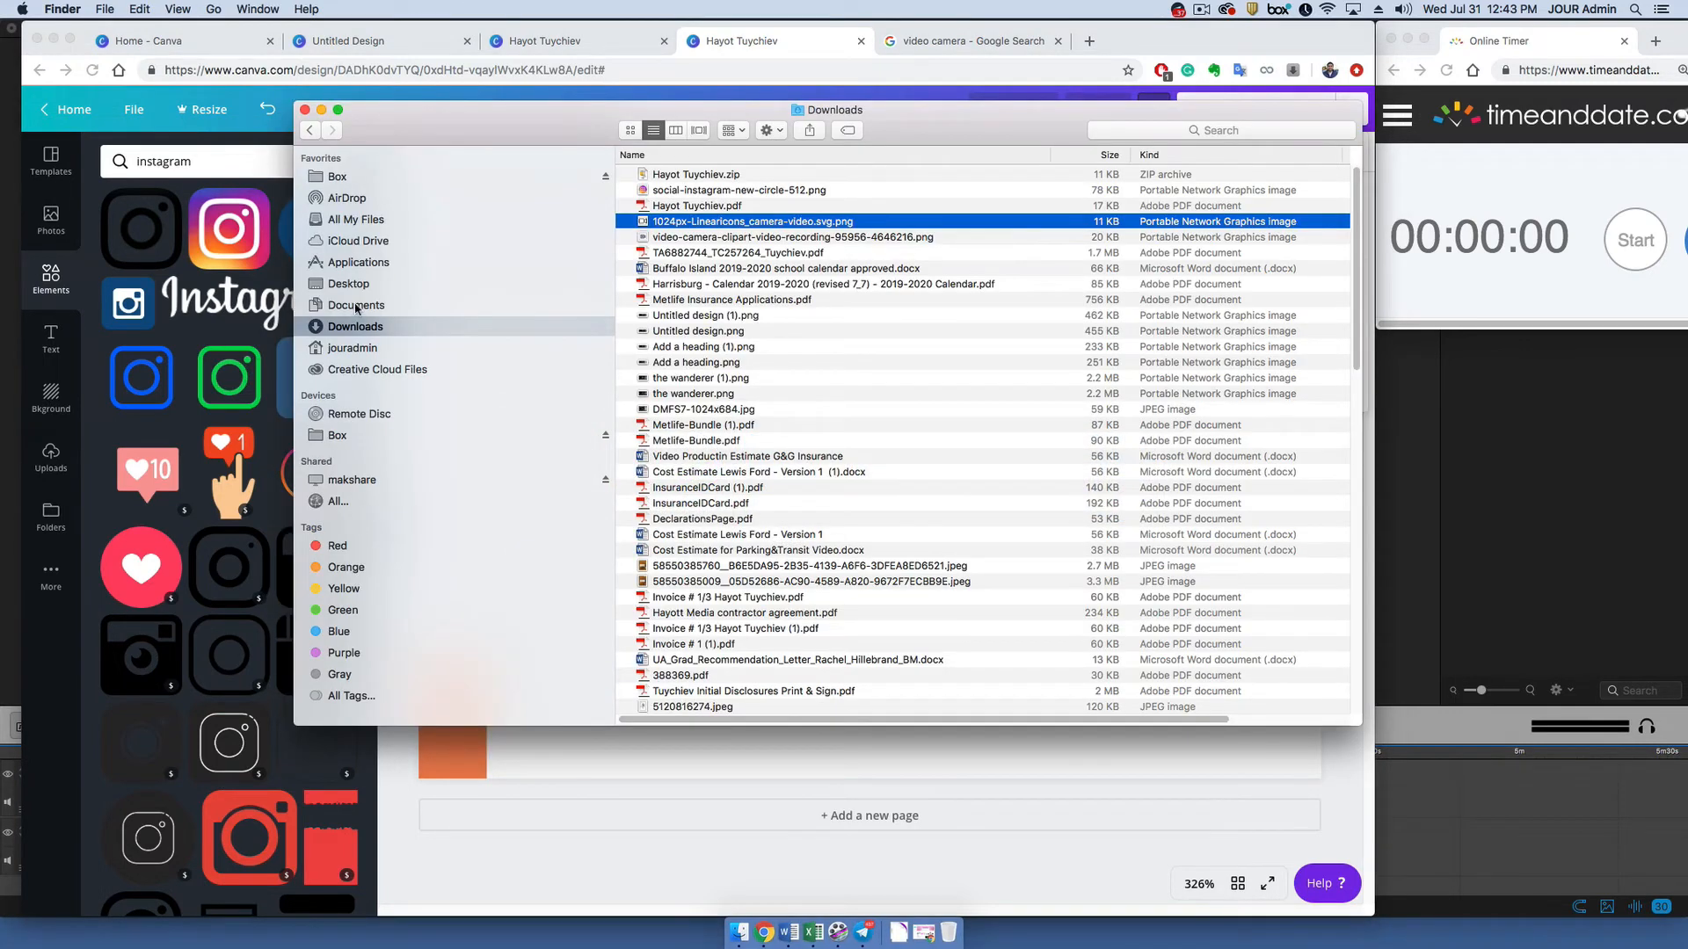
{"action": "left_click", "coordinate": [349, 284]}
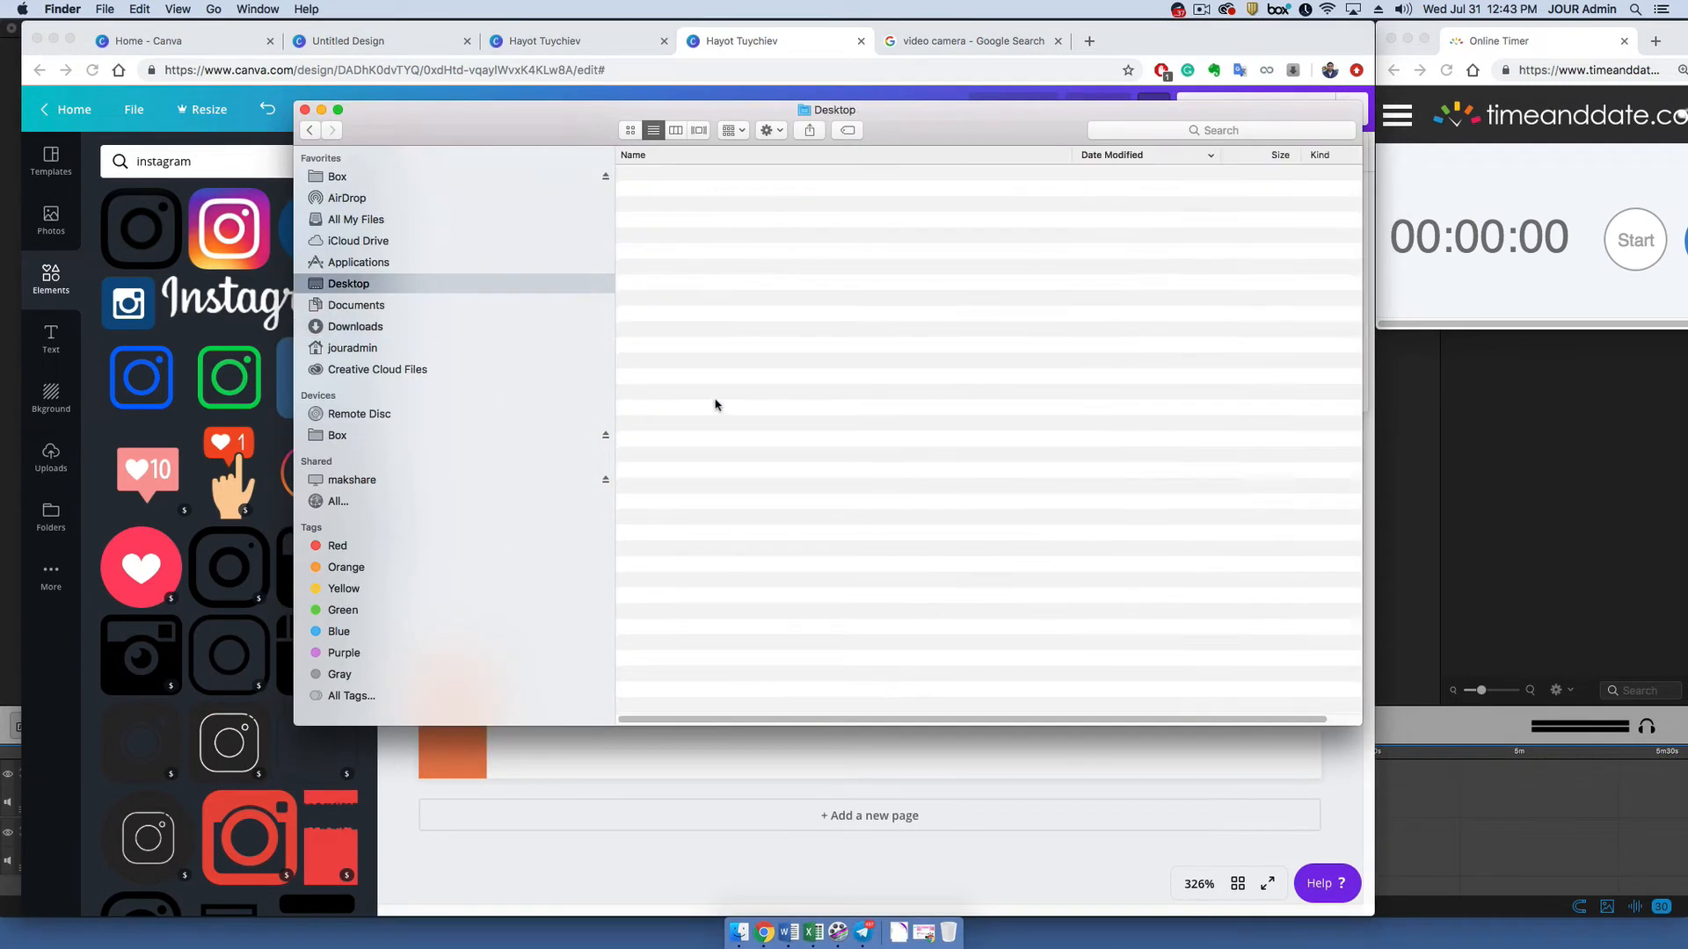
{"action": "left_click", "coordinate": [691, 221]}
{"action": "key", "text": "space"}
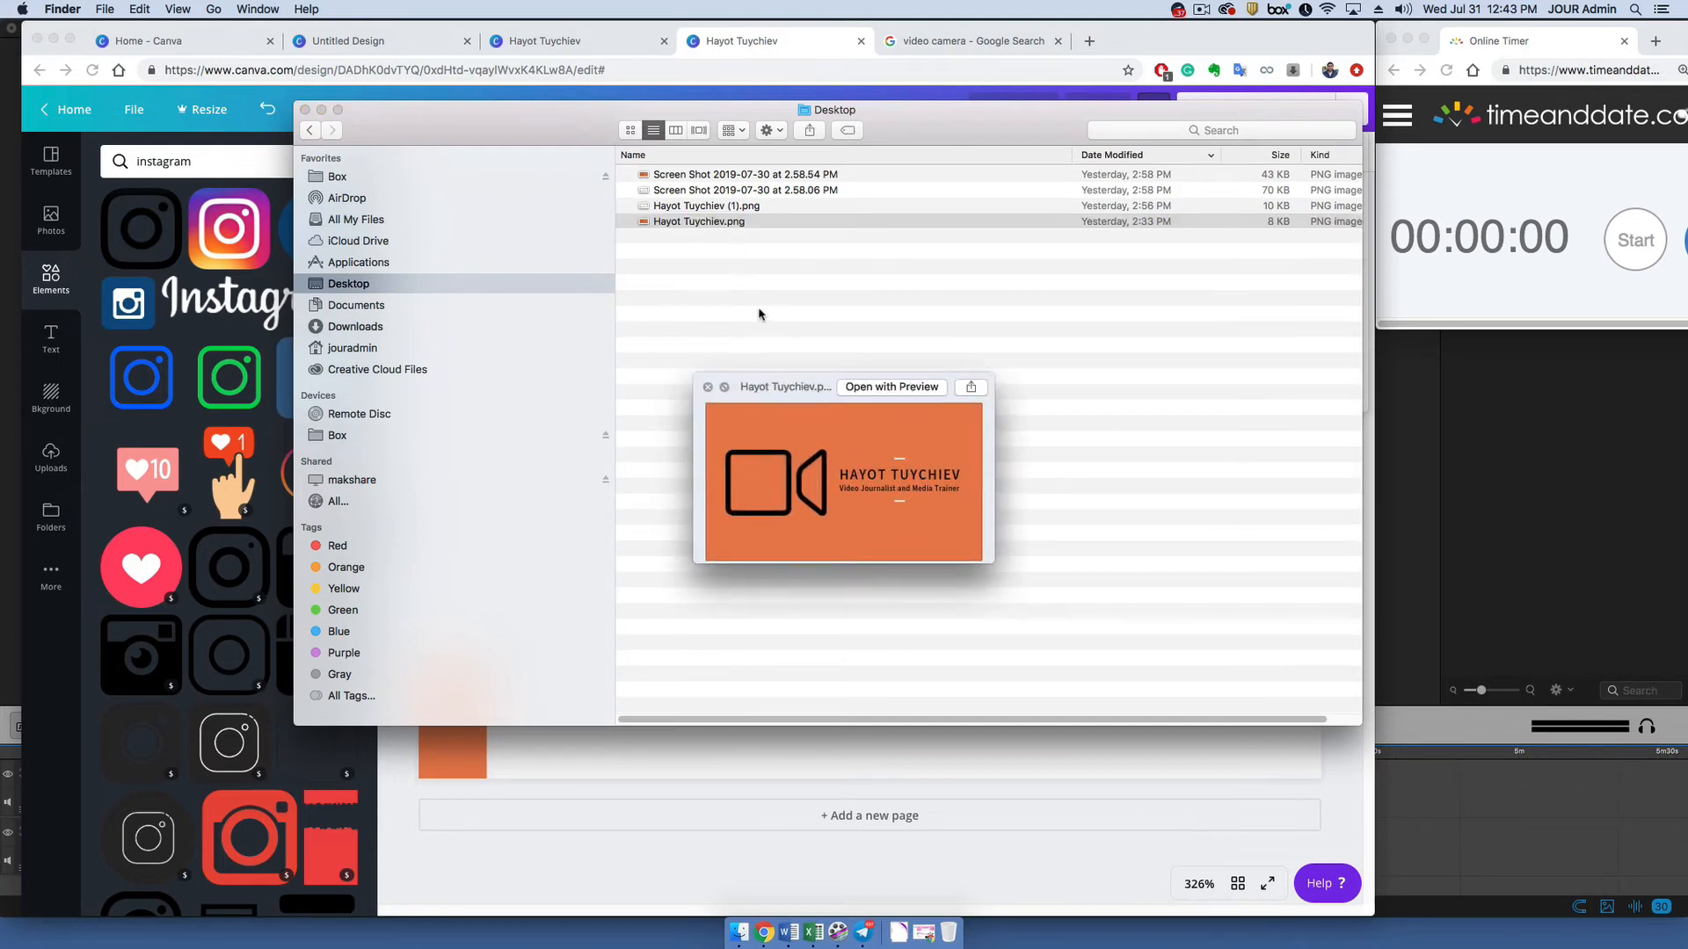
{"action": "key", "text": "space"}
{"action": "left_click", "coordinate": [681, 206]}
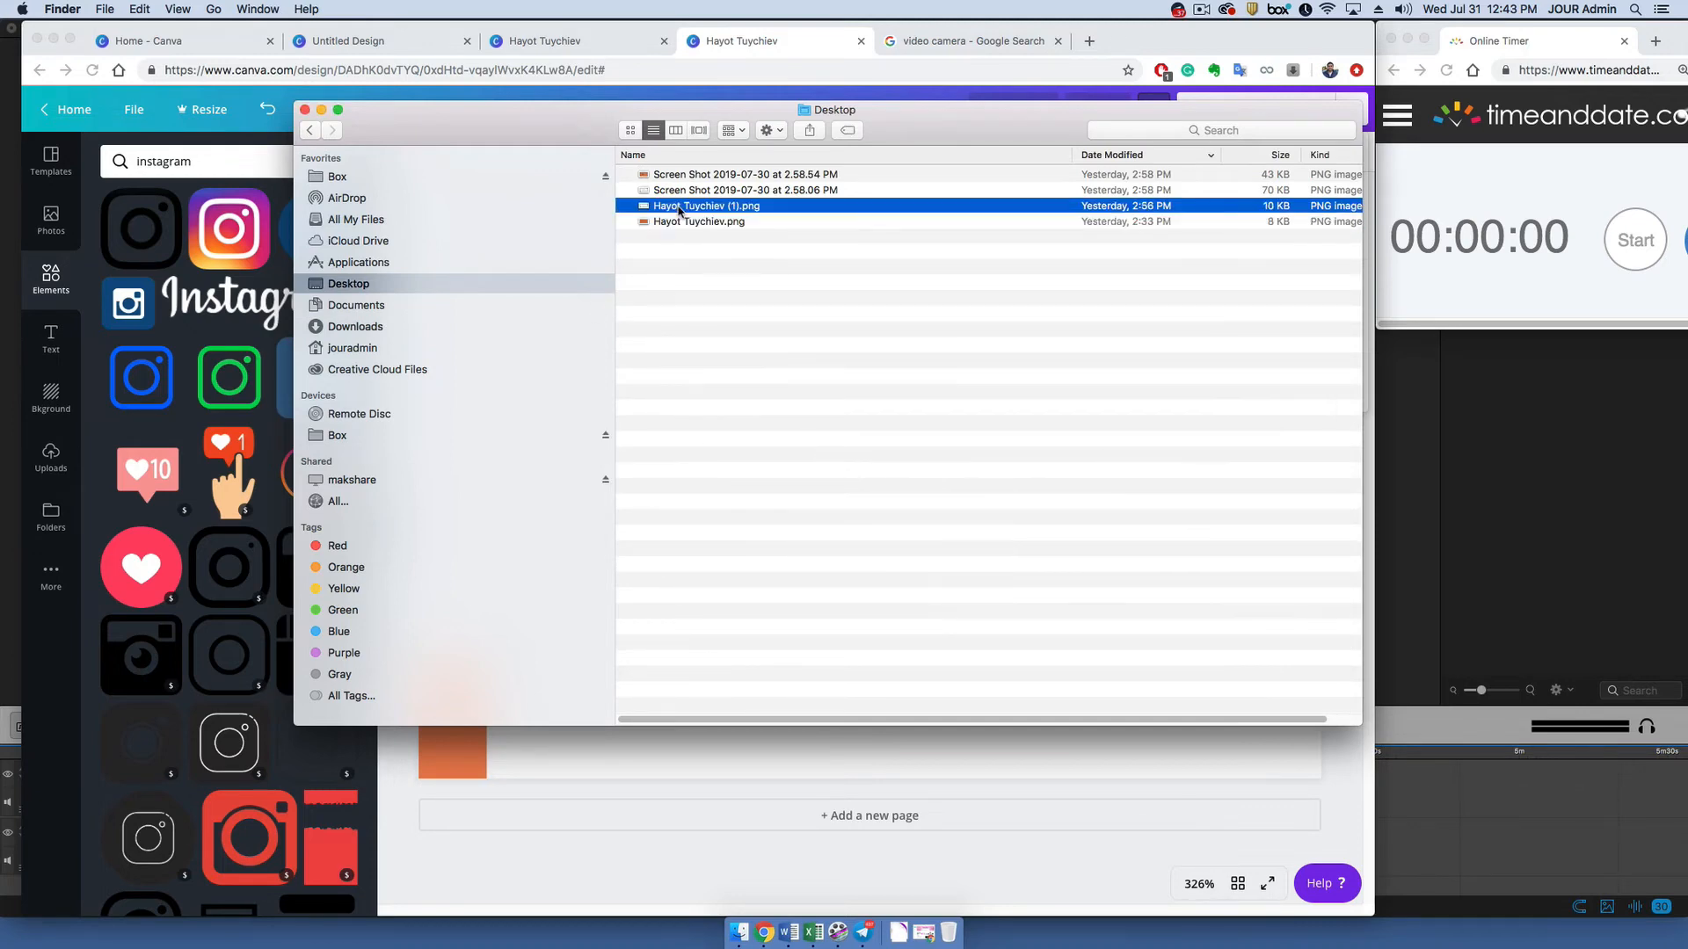
{"action": "key", "text": "space"}
{"action": "key", "text": "space"}
{"action": "key", "text": "Up"}
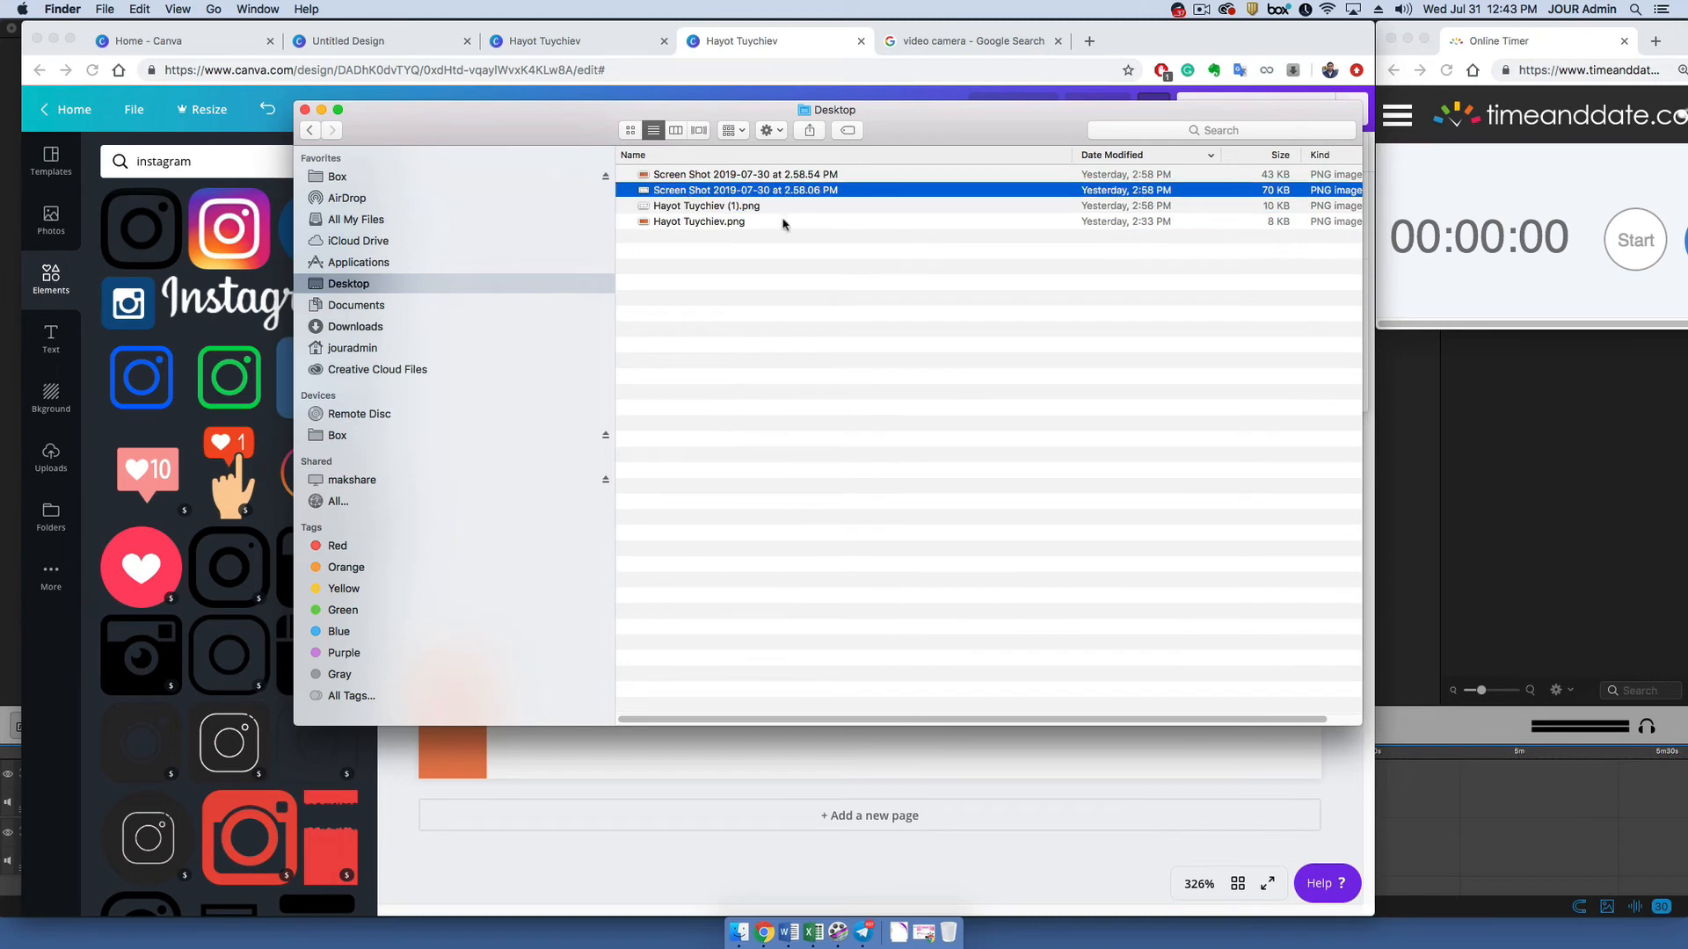
{"action": "key", "text": "space"}
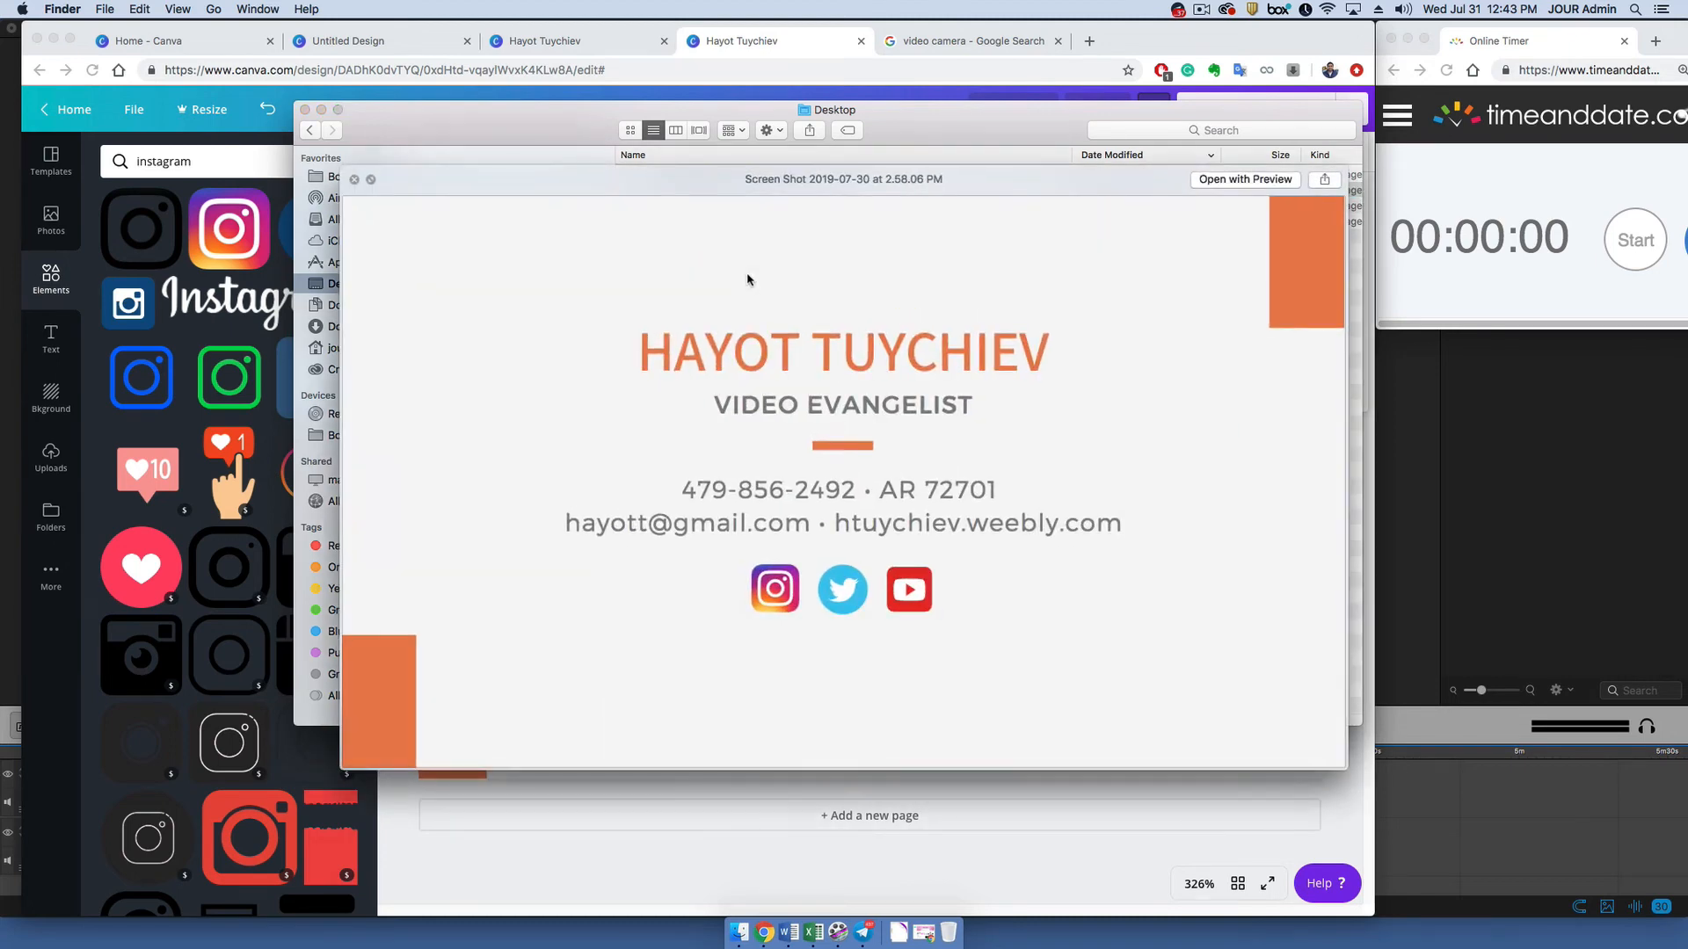
{"action": "key", "text": "space"}
{"action": "left_click", "coordinate": [736, 179]}
{"action": "key", "text": "space"}
{"action": "key", "text": "space"}
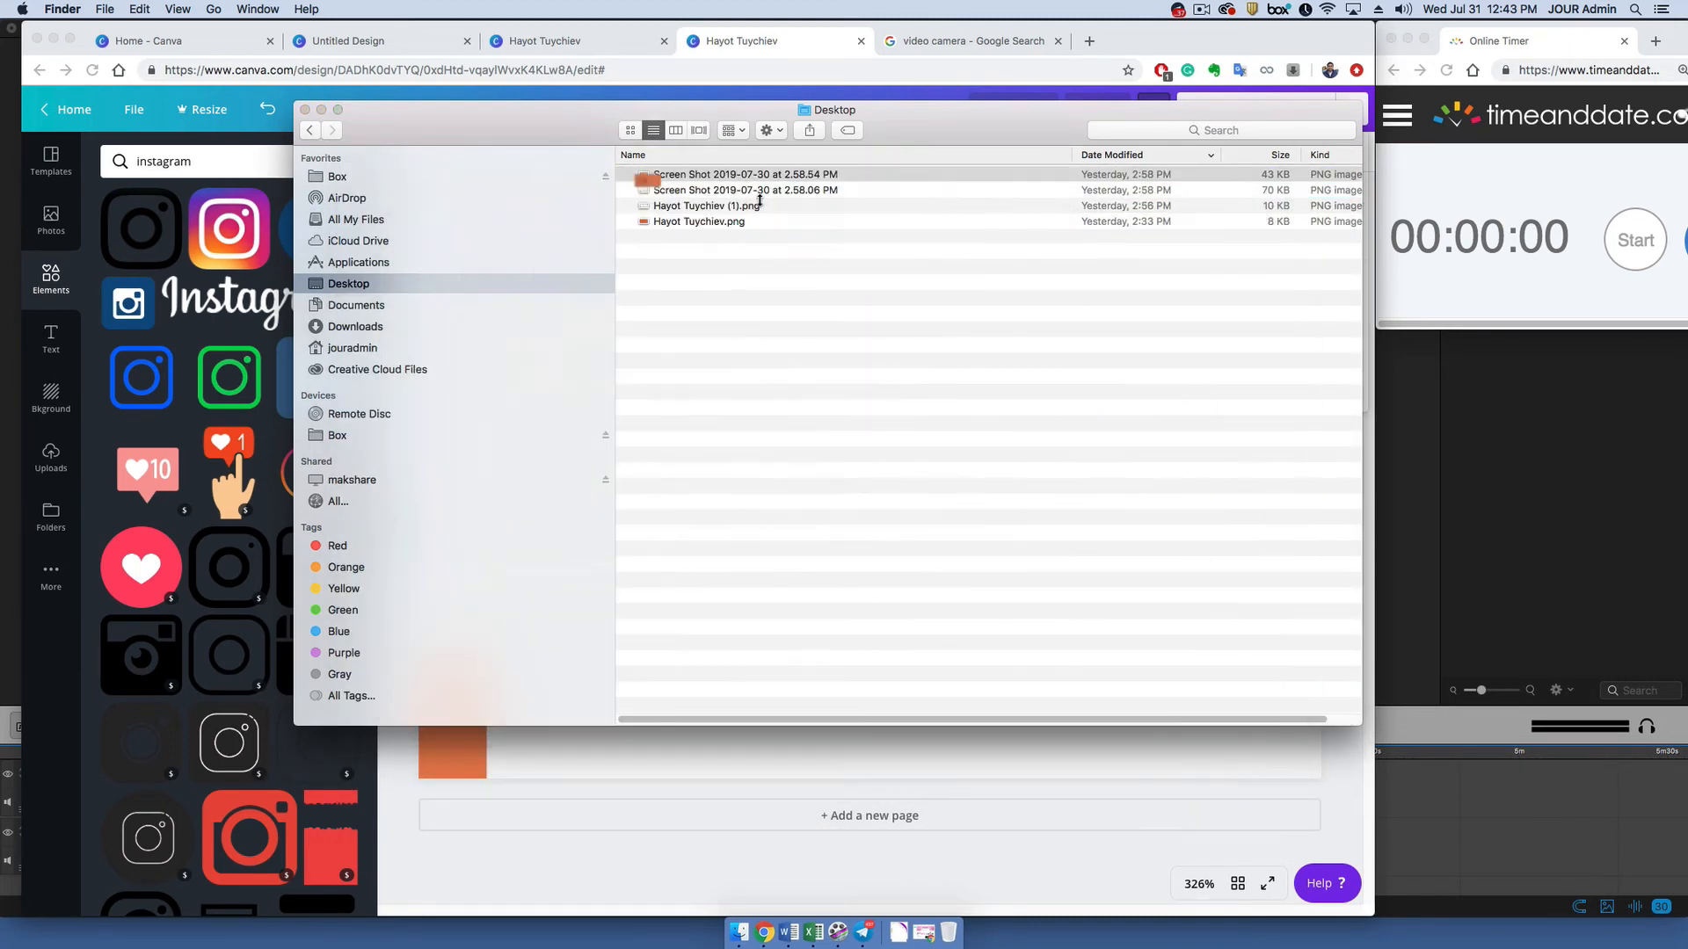
Switch to the Untitled Design tab and take a screenshot of the whole orange card.
{"action": "left_click", "coordinate": [352, 55]}
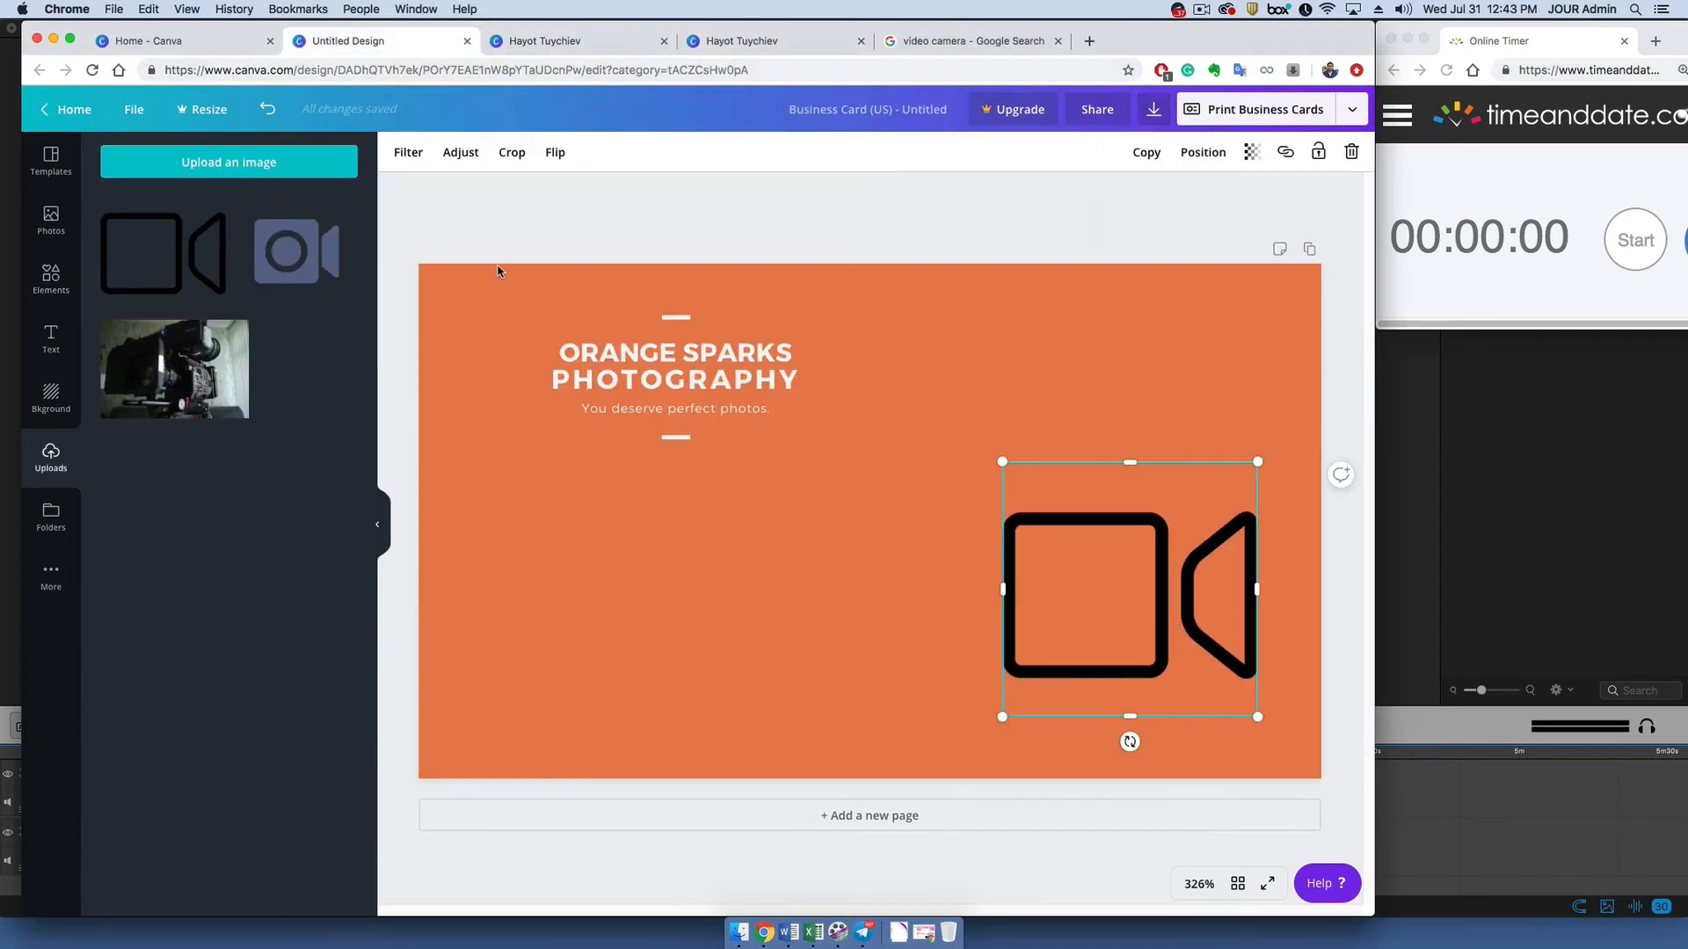
{"action": "key", "text": "super+shift+4"}
{"action": "left_click_drag", "start_coordinate": [418, 262], "coordinate": [1321, 773]}
{"action": "left_click", "coordinate": [825, 242]}
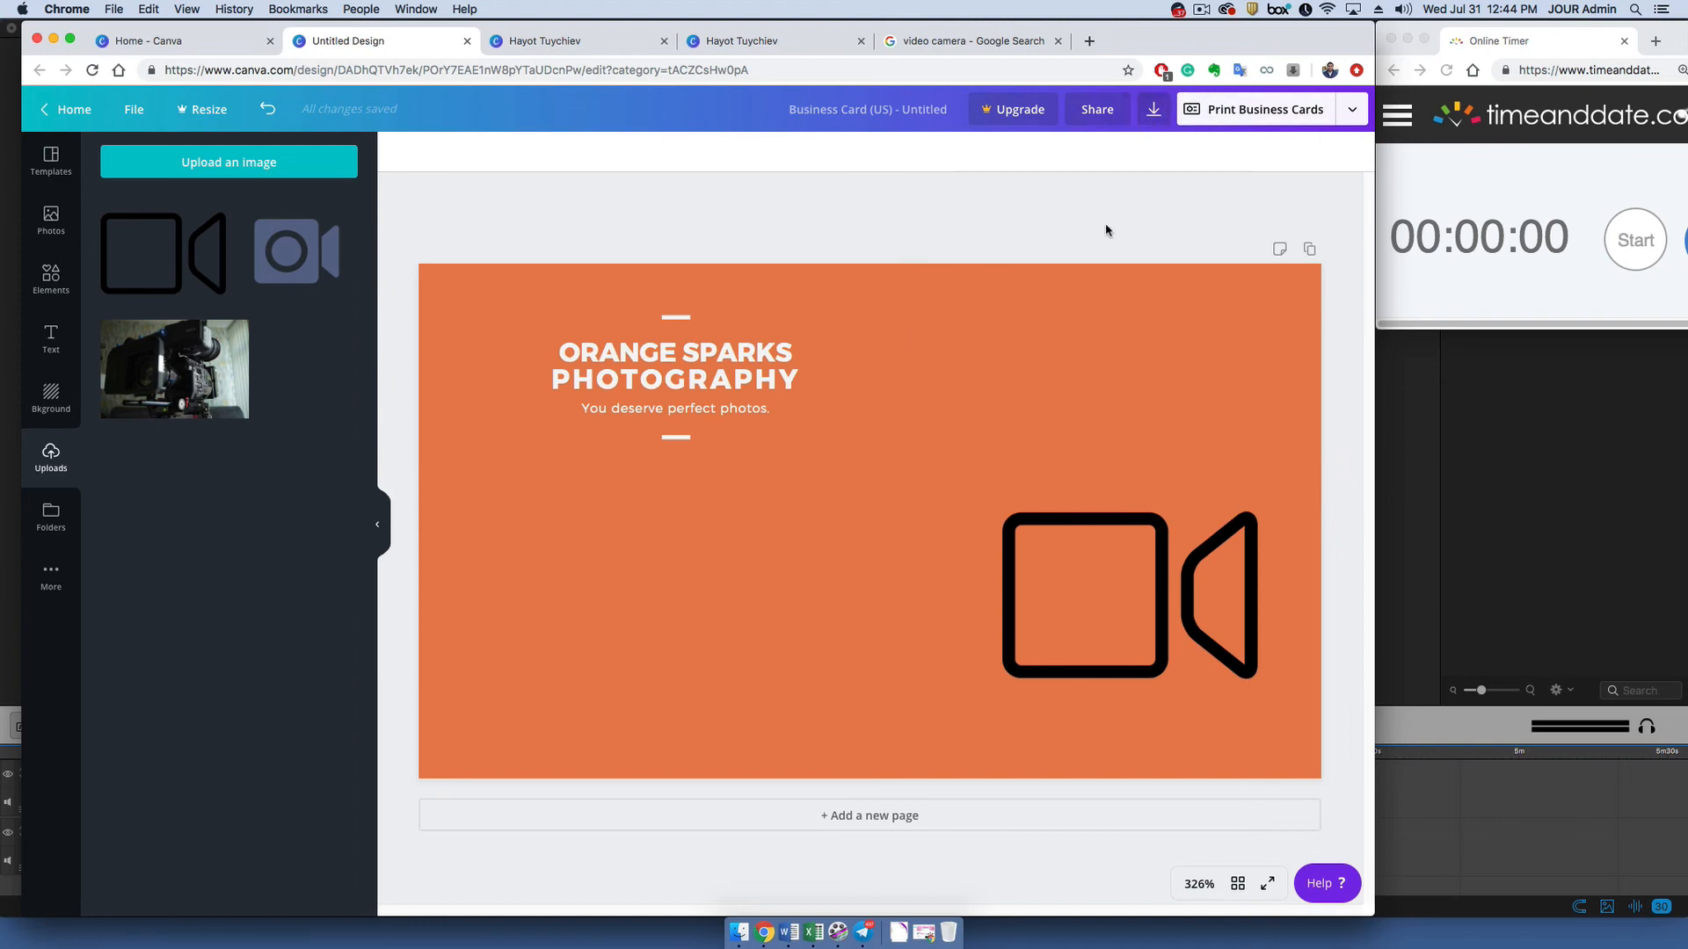
Go back to the Canva home page from the design.
{"action": "right_click", "coordinate": [69, 114]}
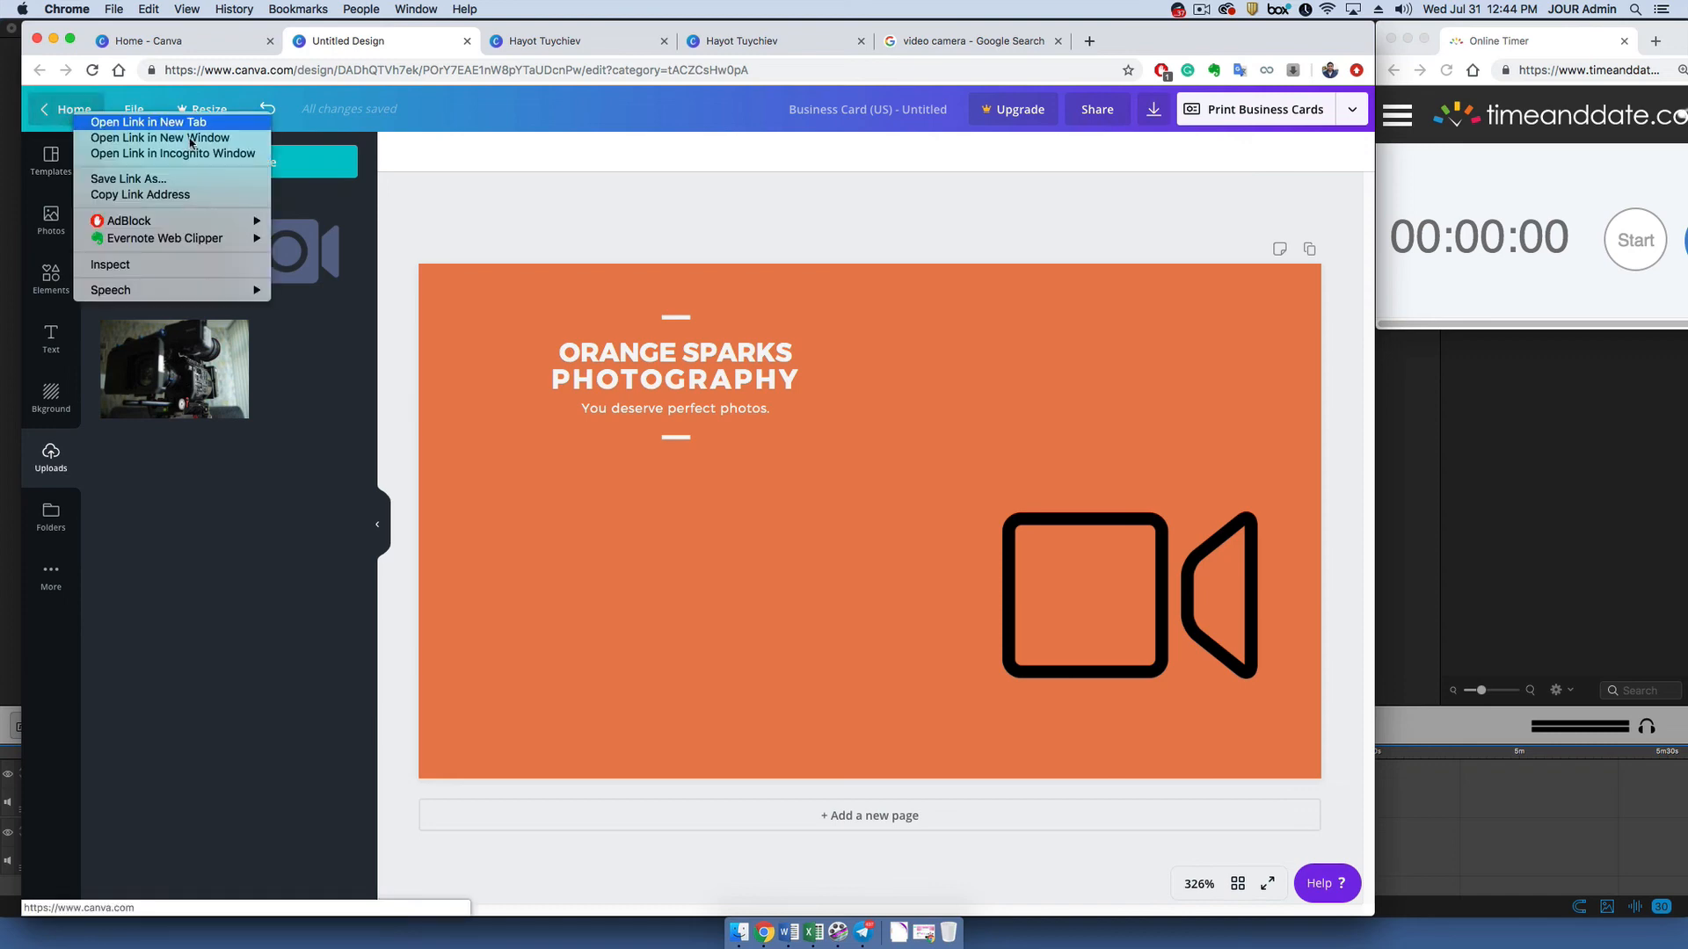
{"action": "left_click", "coordinate": [67, 114]}
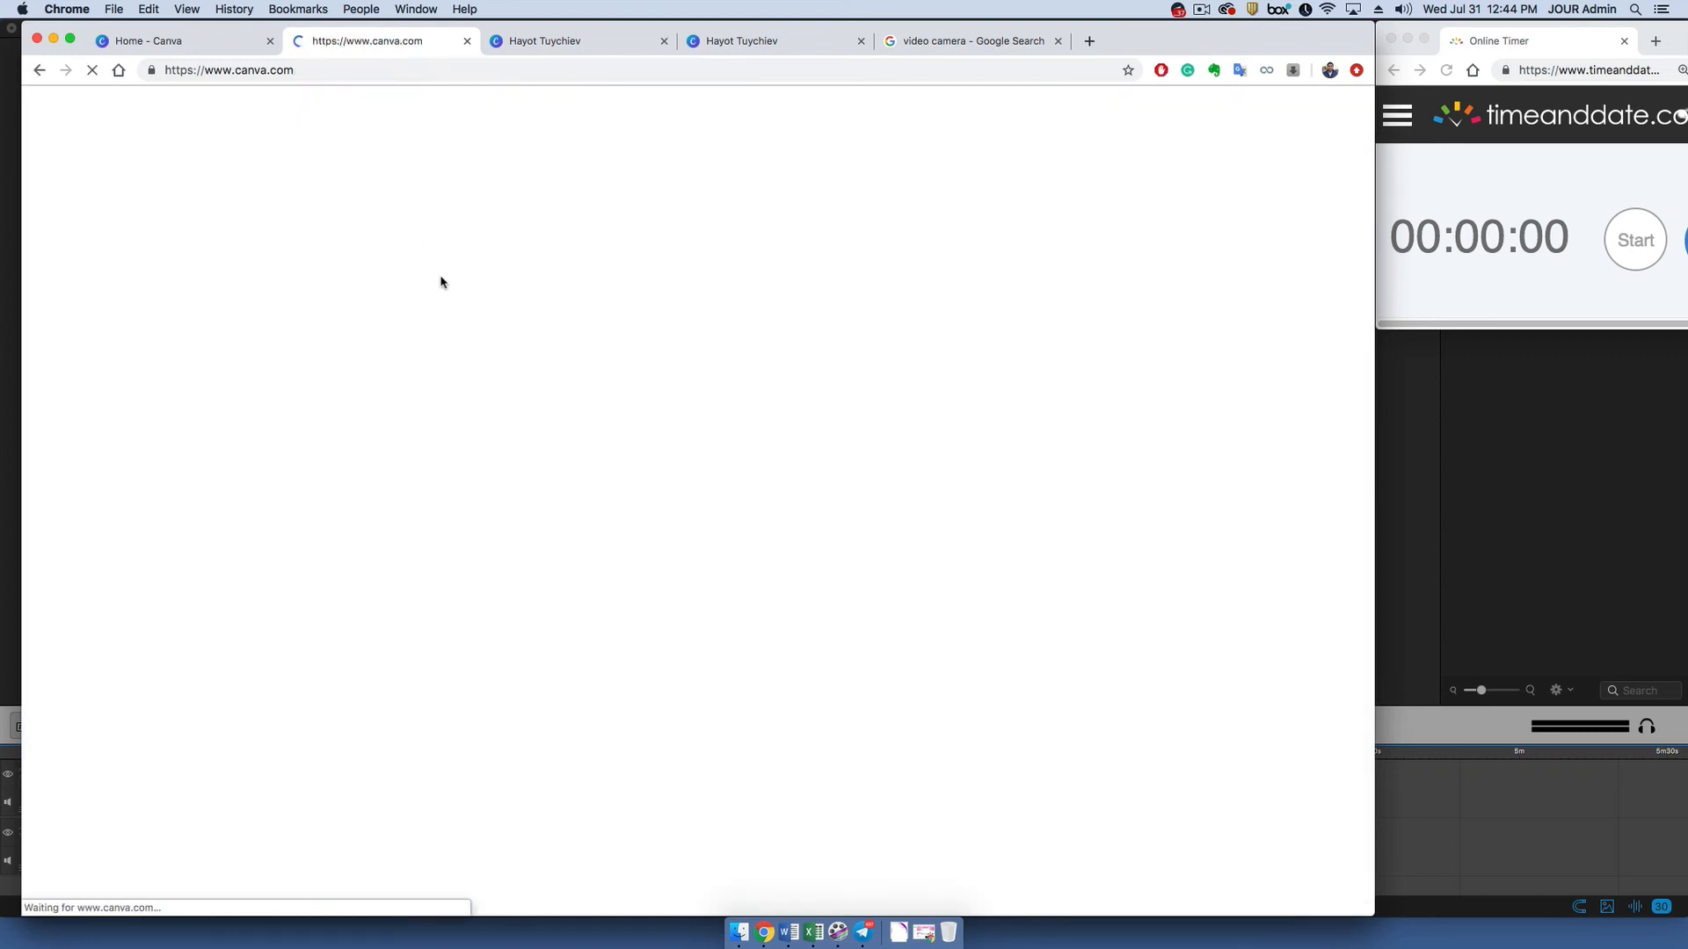